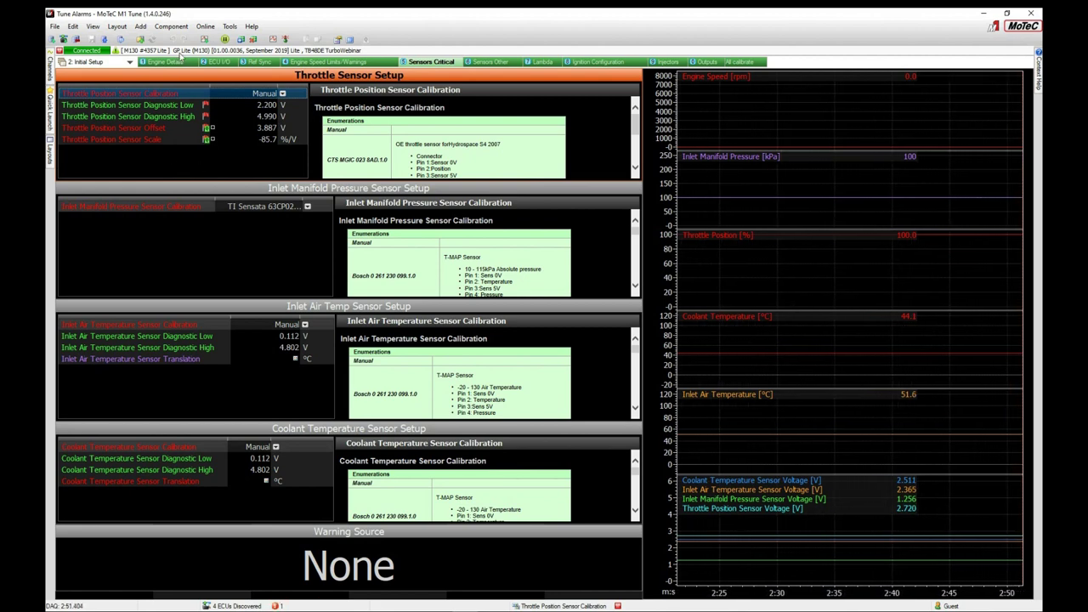
Open the Input/Output Resources editor, filter by 'exh t', and list the Bank 1 Collector's input choices.
left_click(230, 29)
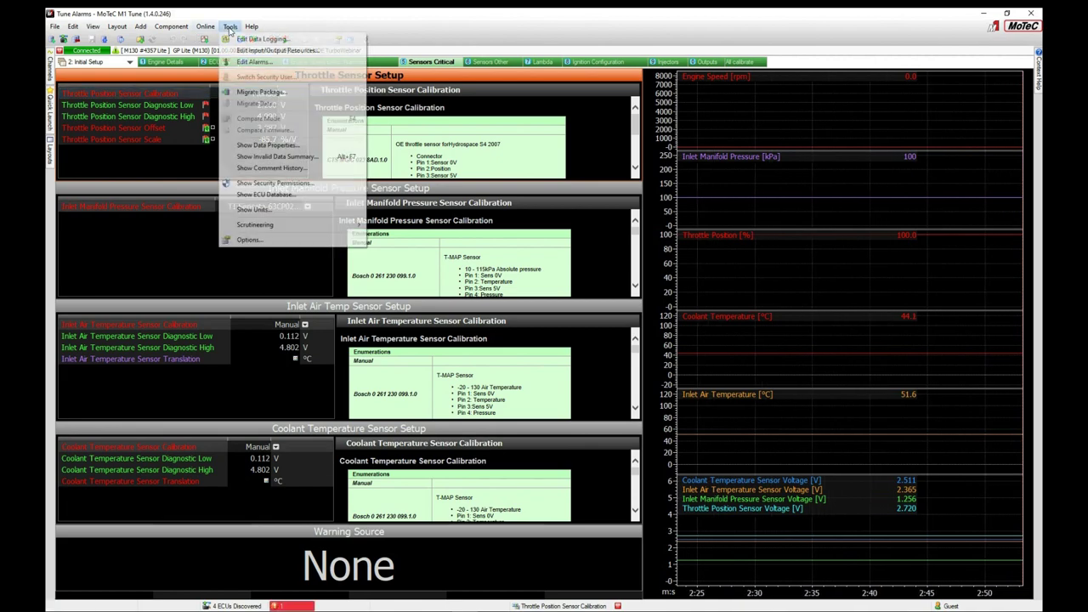
left_click(239, 50)
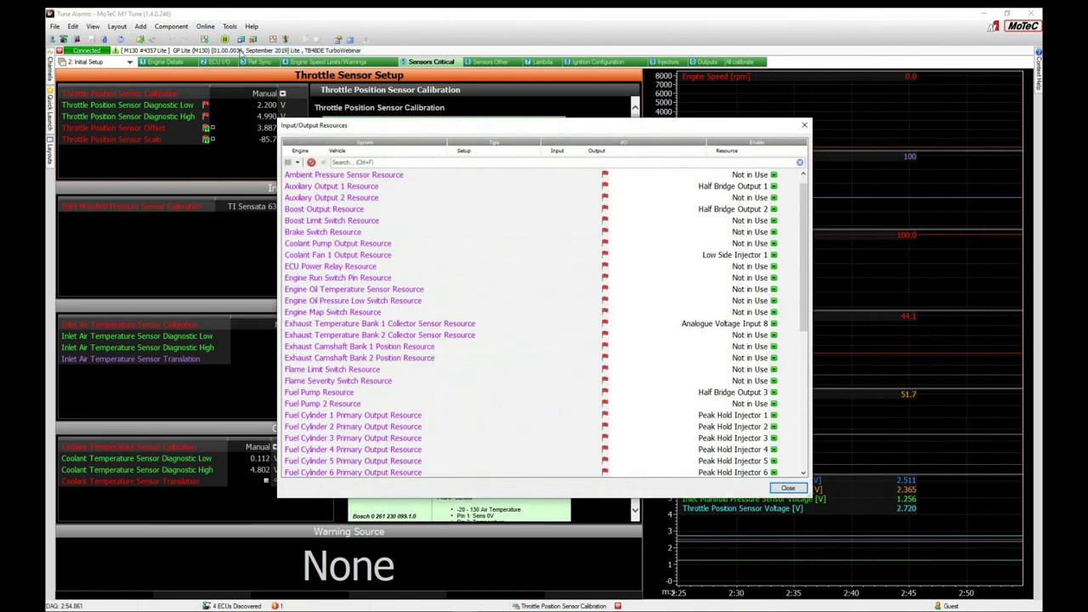
left_click(371, 163)
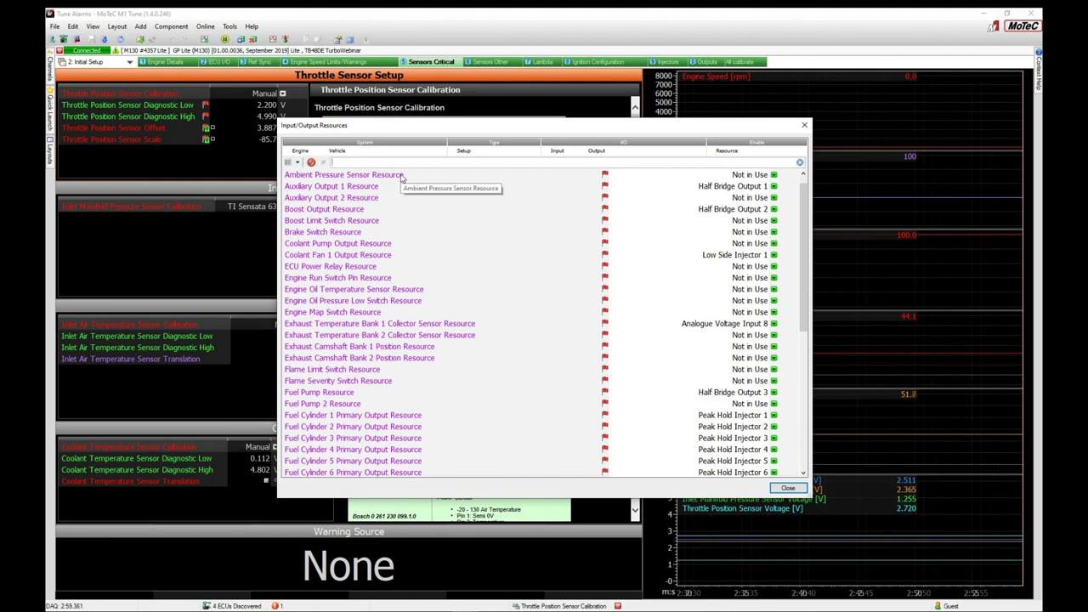
type("exh")
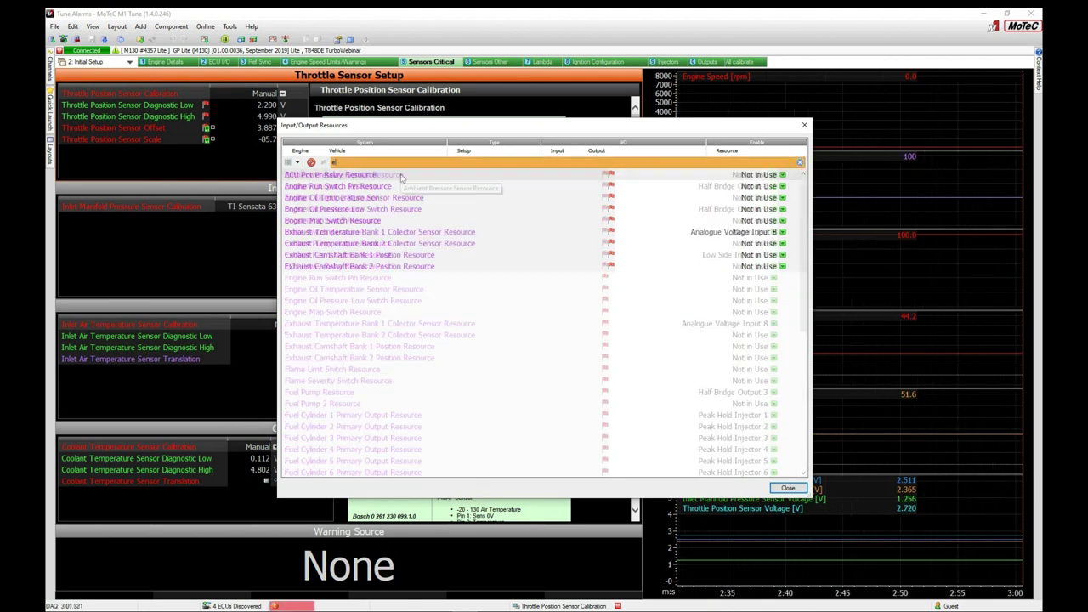
type(" t")
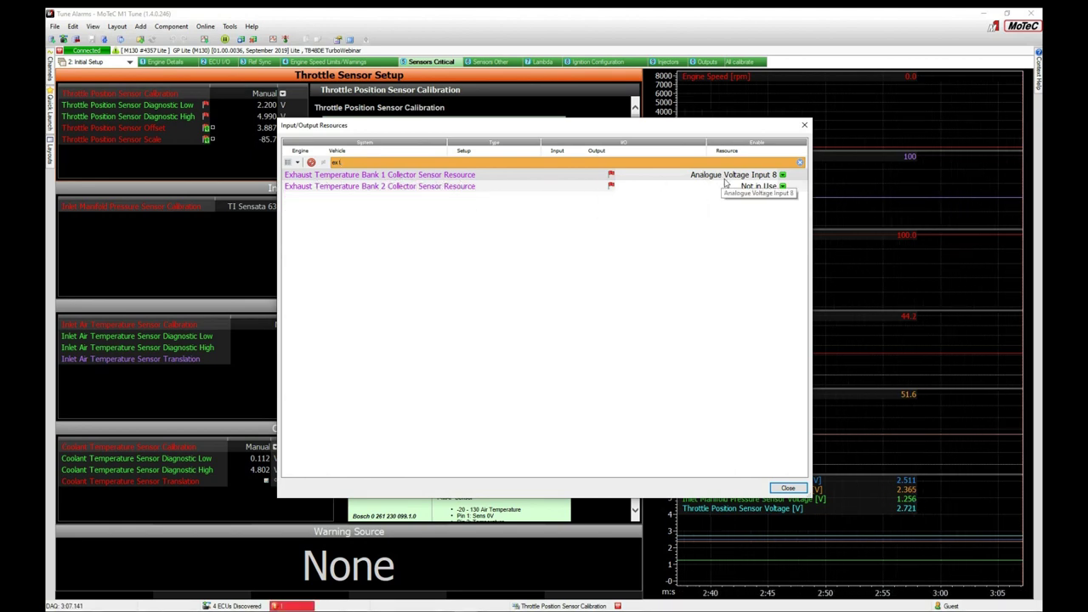
left_click(783, 175)
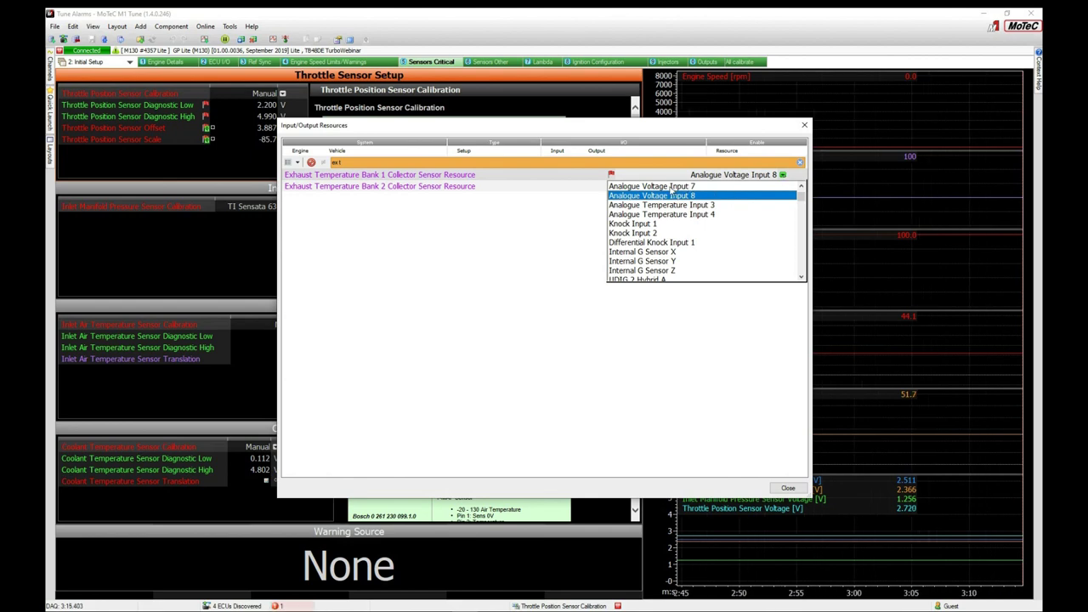
Move the Bank 1 exhaust temperature sensor to Analogue Voltage Input 7, then back to Input 8.
left_click(672, 186)
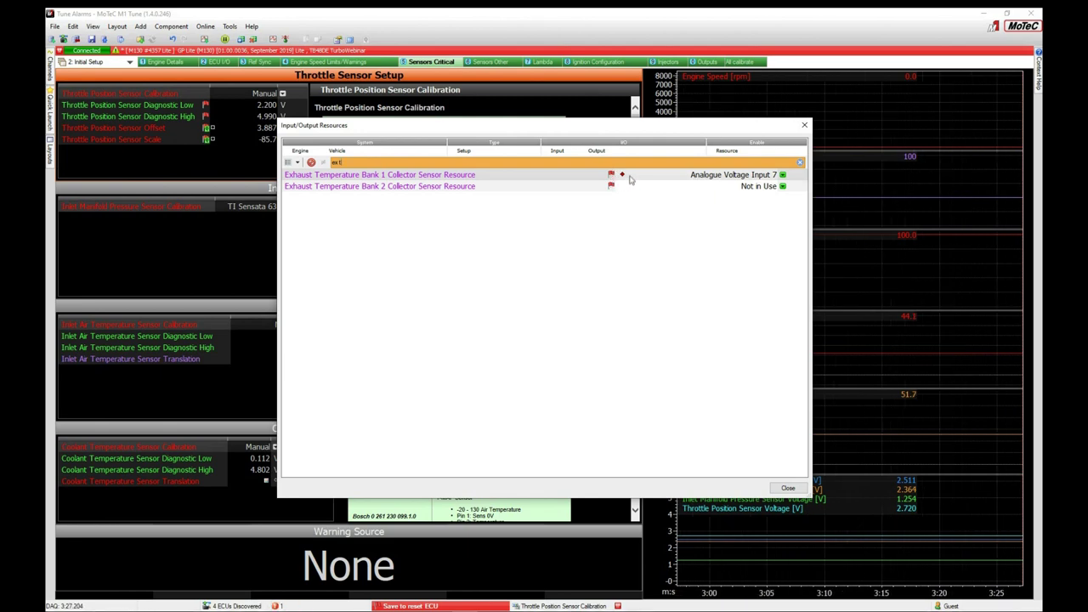
left_click(783, 175)
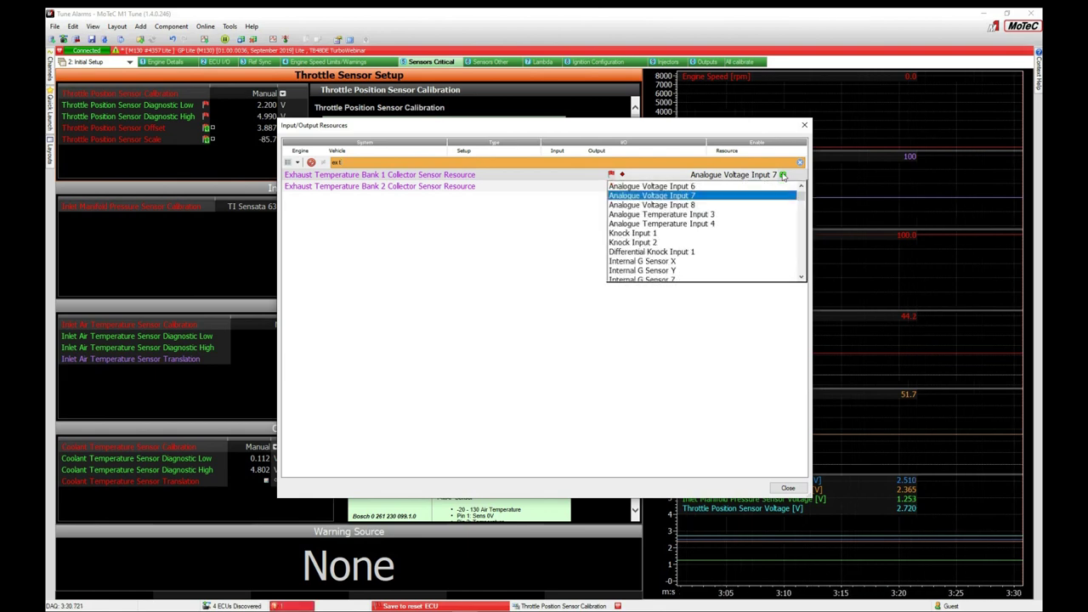
left_click(682, 205)
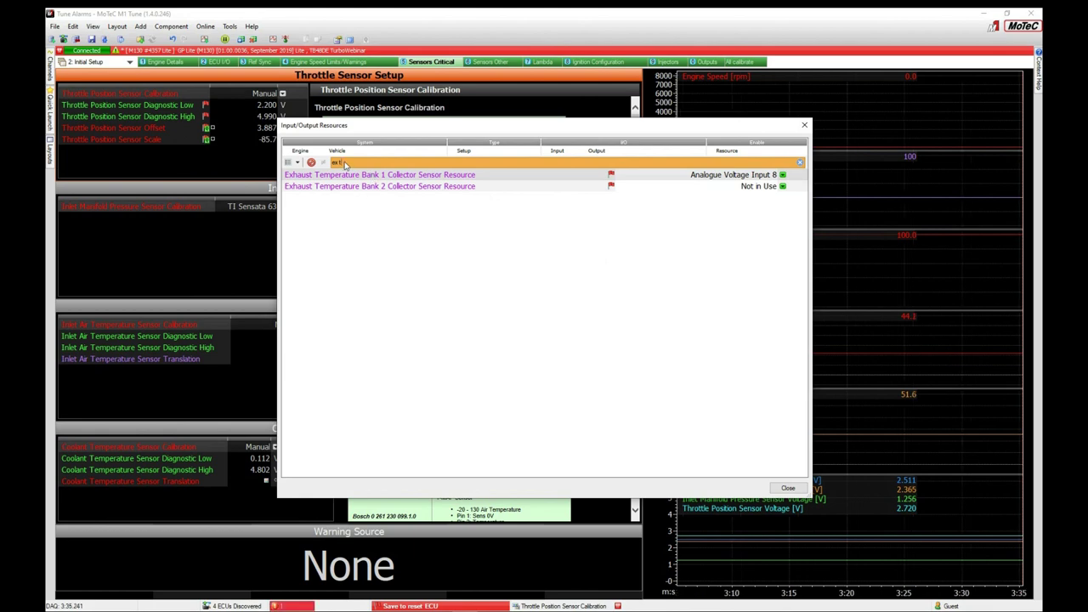
Replace the search filter with 'man', clear it, then search for 'fil pres'.
left_click_drag(344, 164, 331, 166)
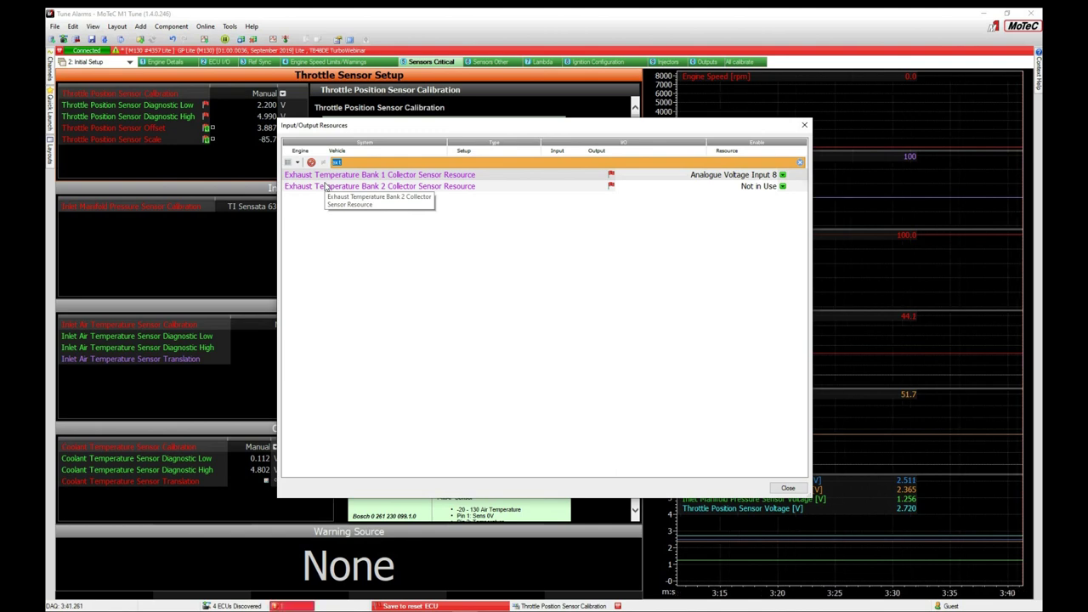
type("man")
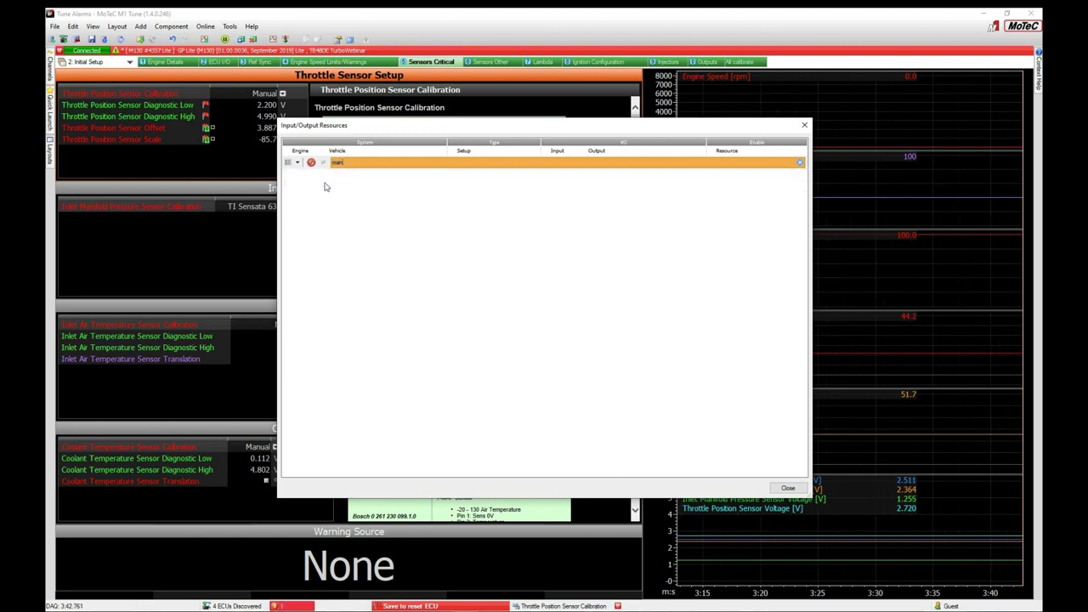
key("BackSpace")
key("BackSpace")
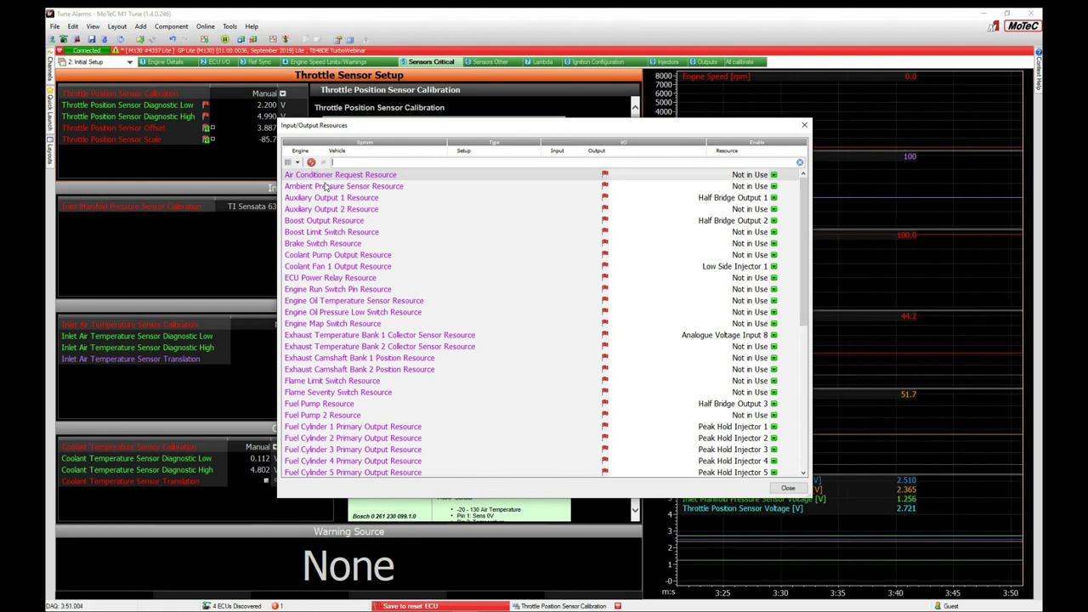
type("fil pres")
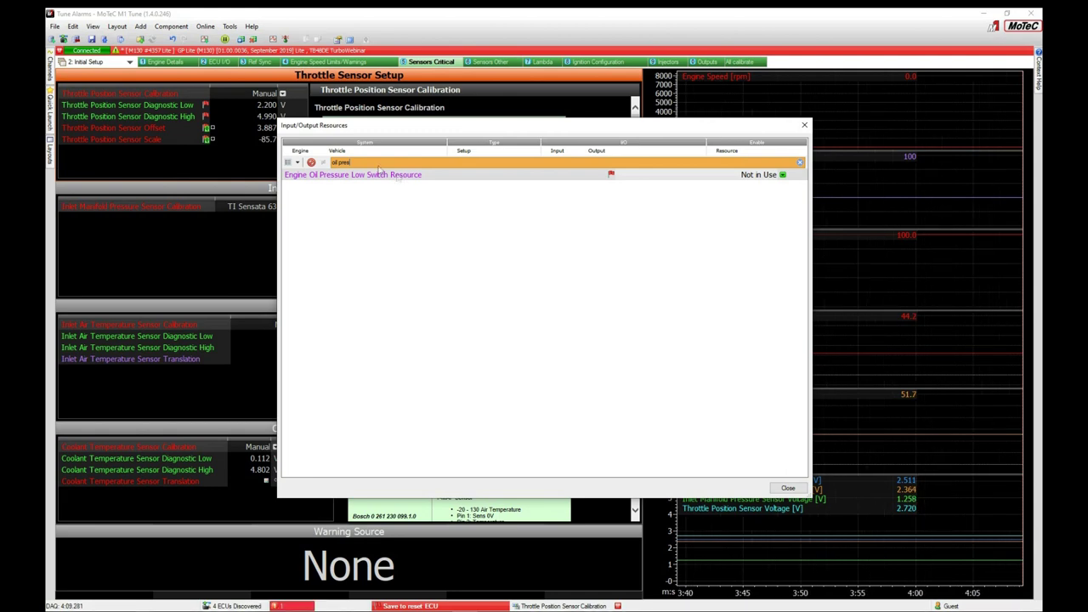
Clear the search filter and scroll through the full resource list.
left_click_drag(373, 166, 331, 161)
key("BackSpace")
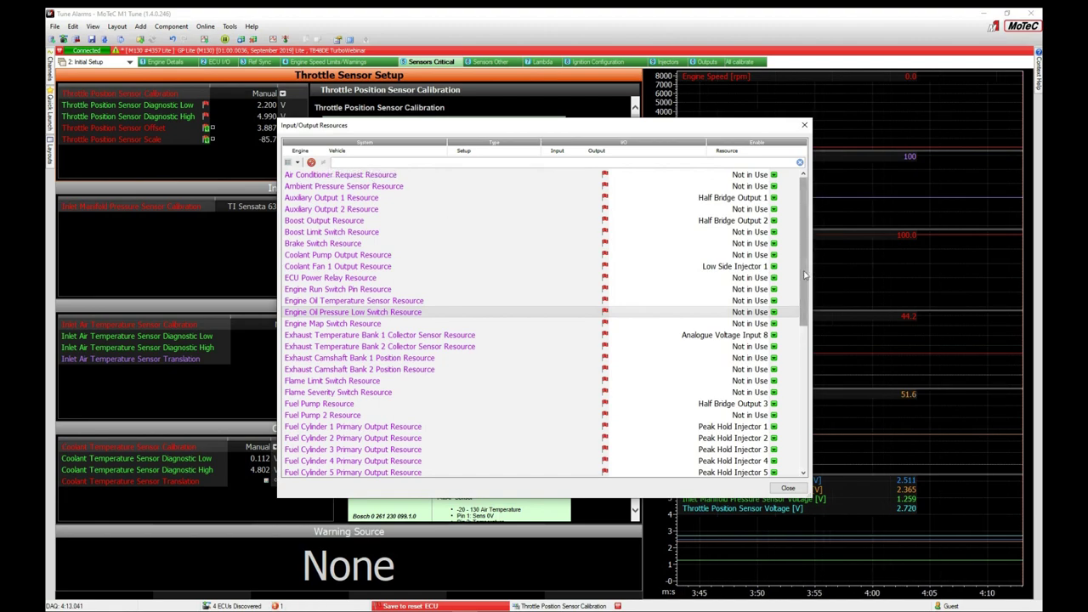
scroll(811, 325, "down", 3)
scroll(810, 325, "down", 5)
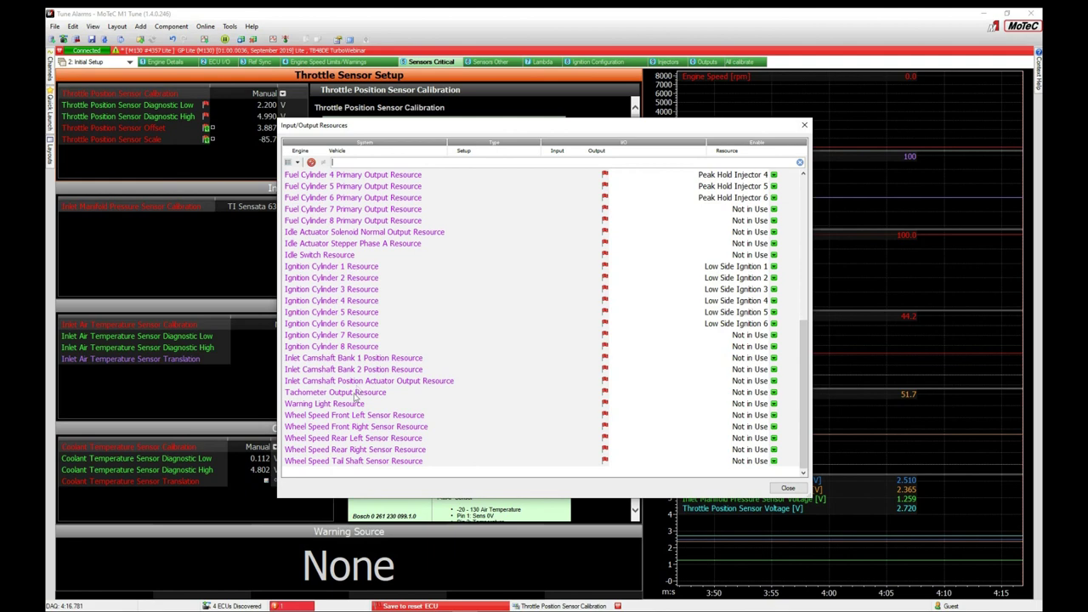
scroll(377, 387, "up", 8)
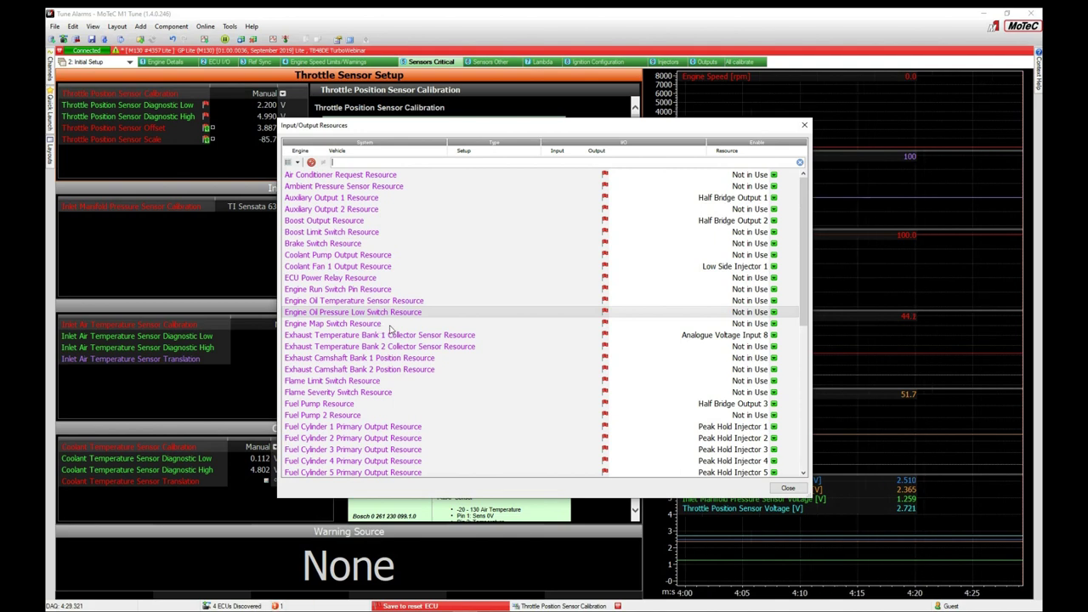
Check the Boost Limit Switch Resource's input choices, then close the resources editor.
left_click(363, 234)
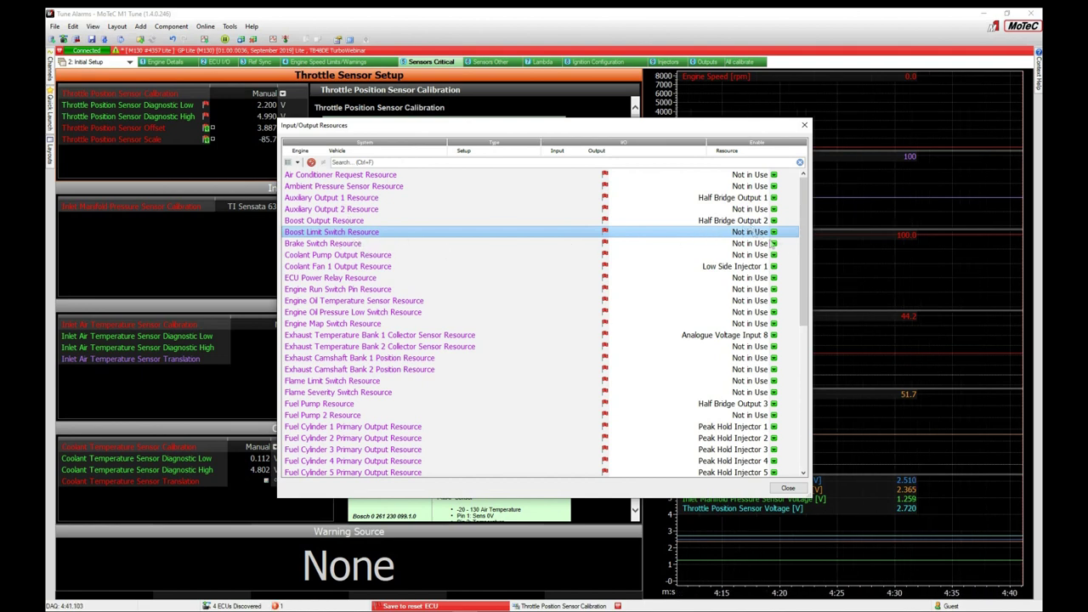
left_click(761, 233)
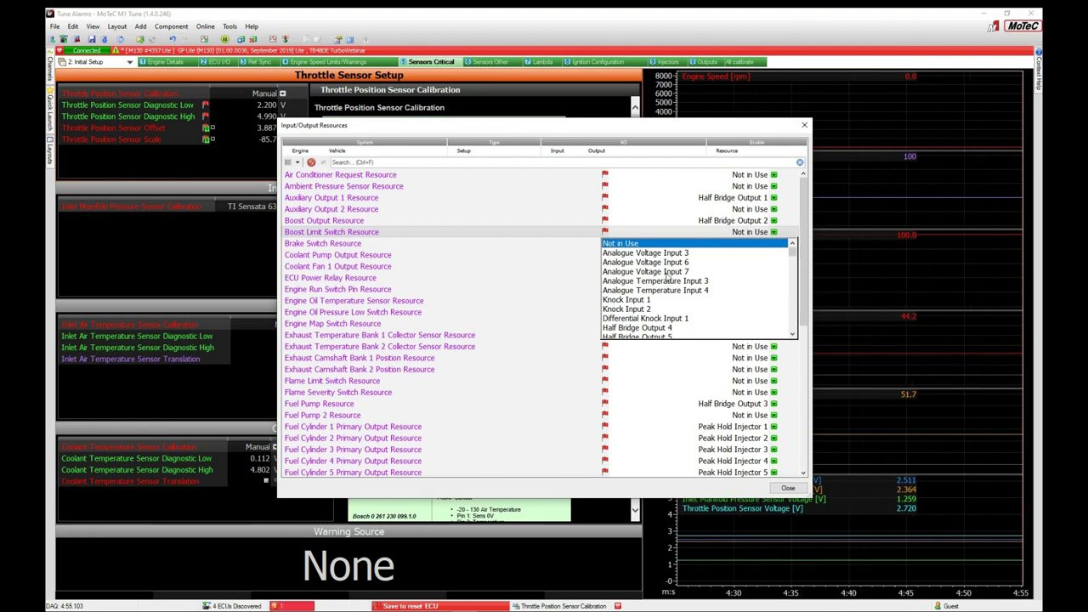
left_click(791, 488)
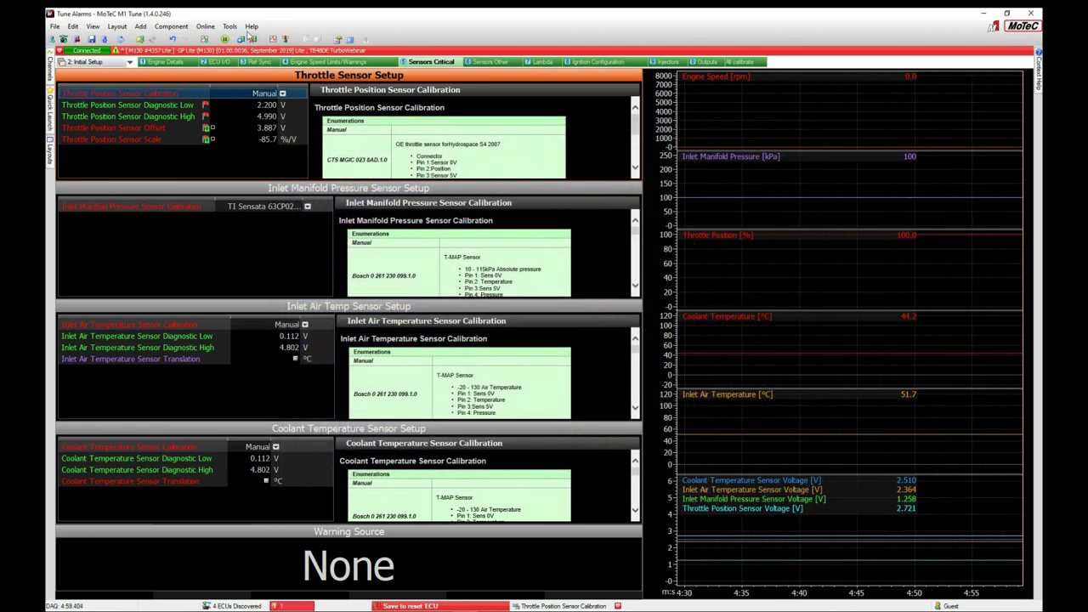
left_click(251, 28)
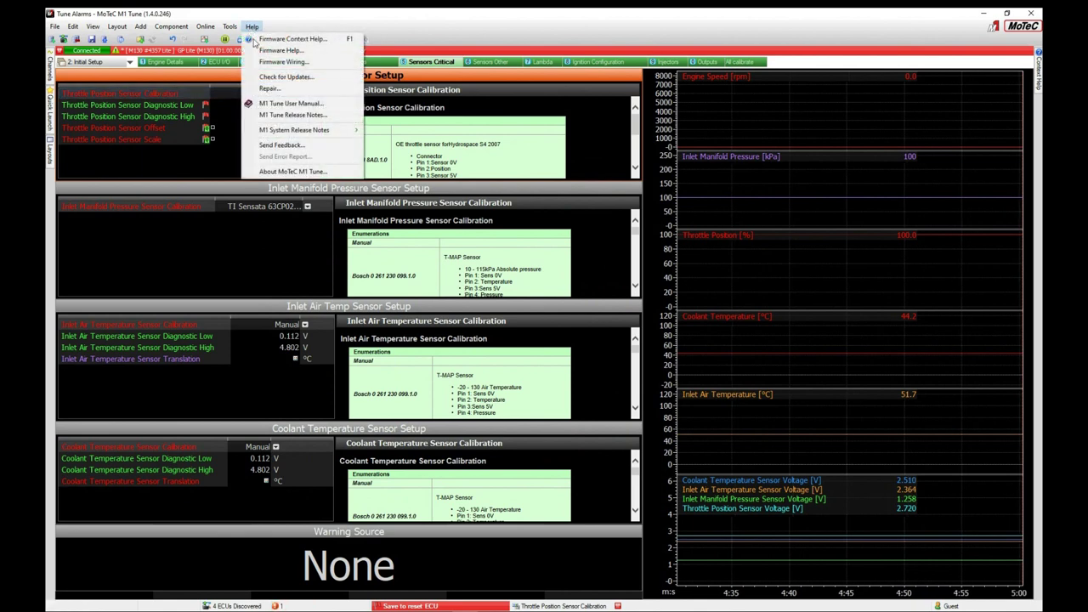
left_click(273, 63)
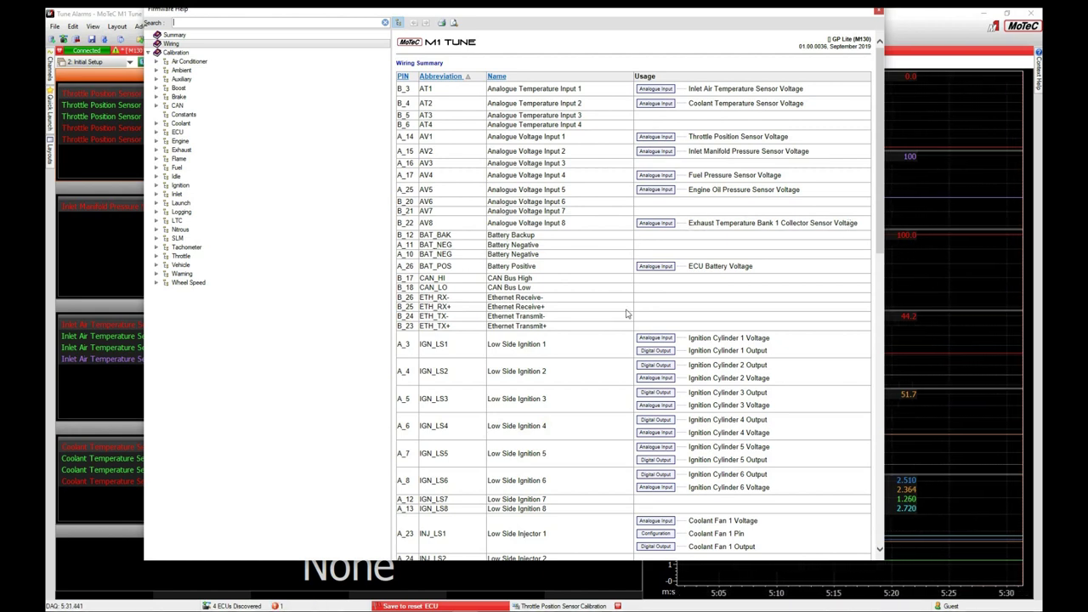
scroll(627, 315, "down", 10)
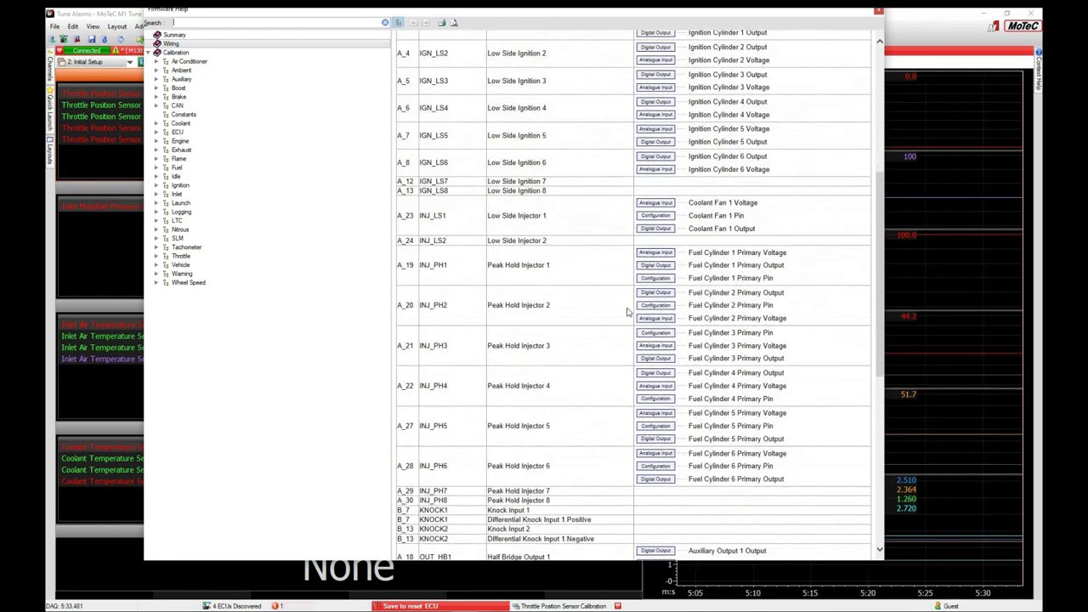
scroll(627, 313, "down", 8)
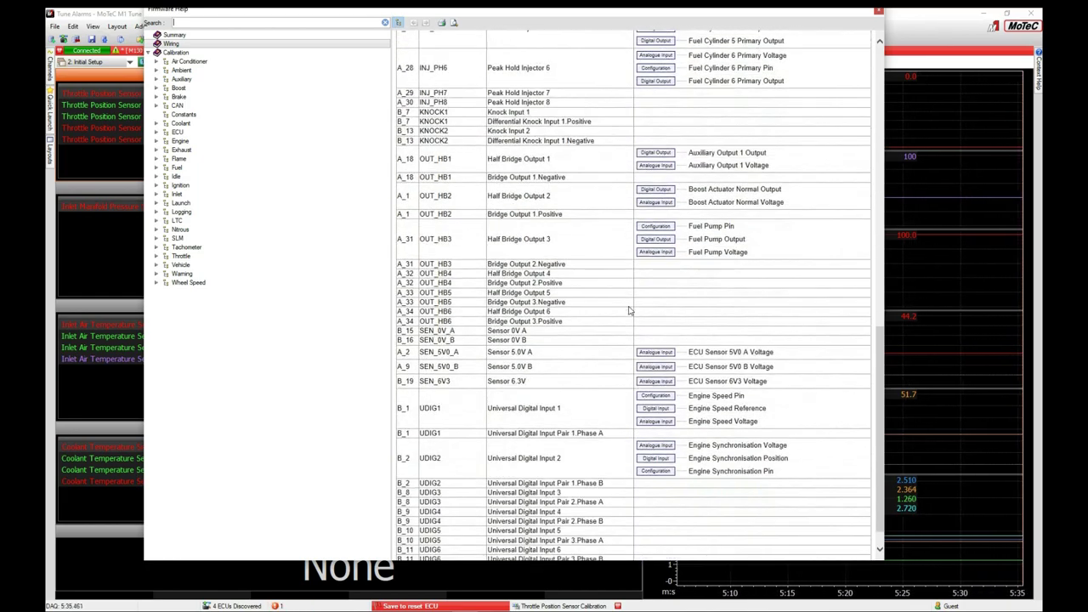
scroll(638, 305, "up", 18)
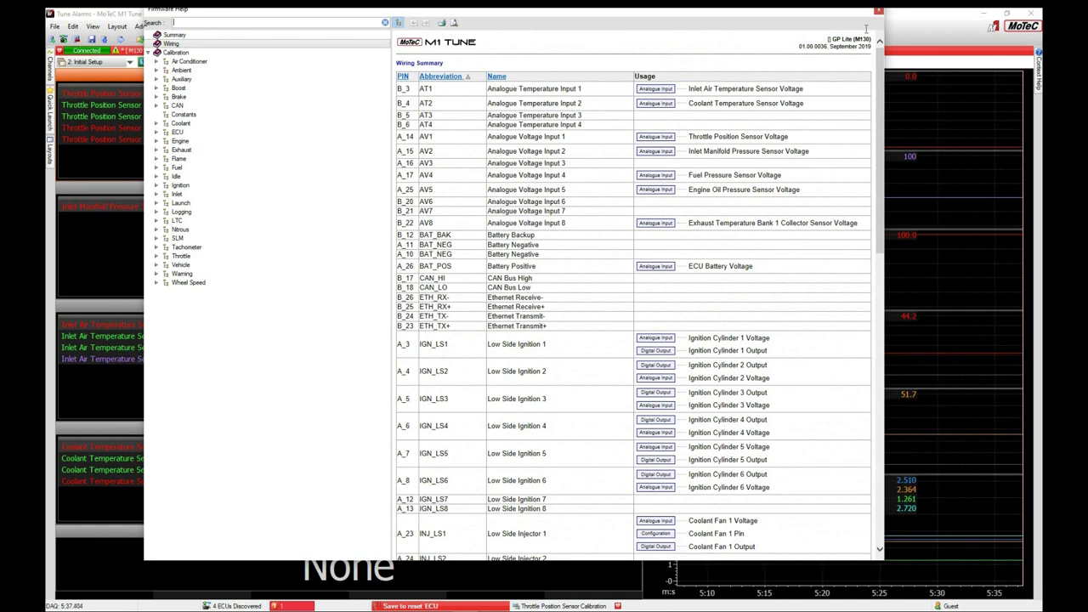
left_click(881, 12)
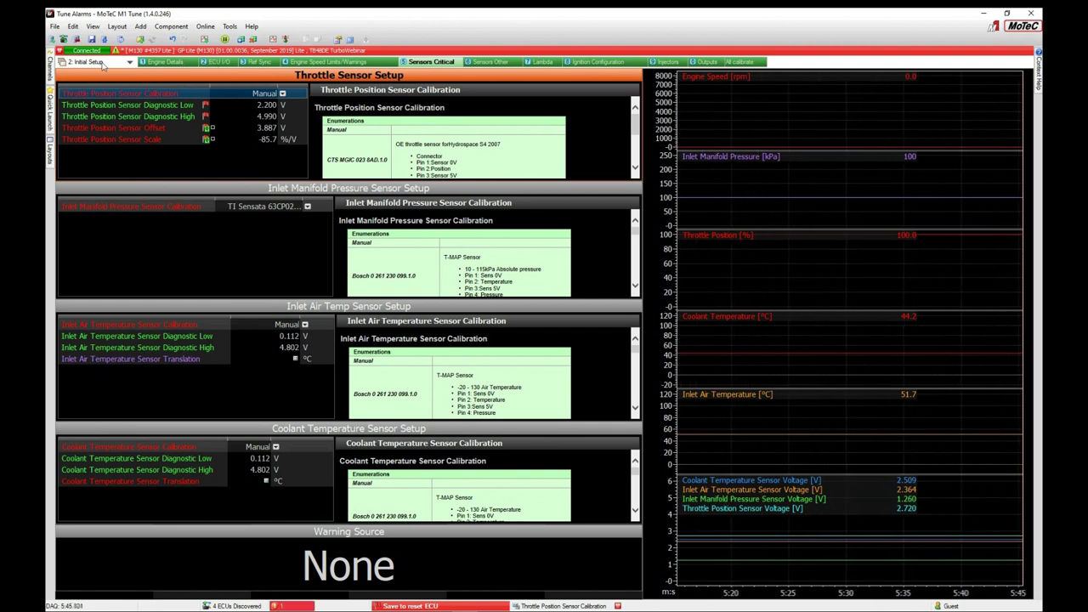
On the ECU I/O worksheet, leave Exhaust Camshaft Bank 2 Position set to Not in Use.
left_click(216, 63)
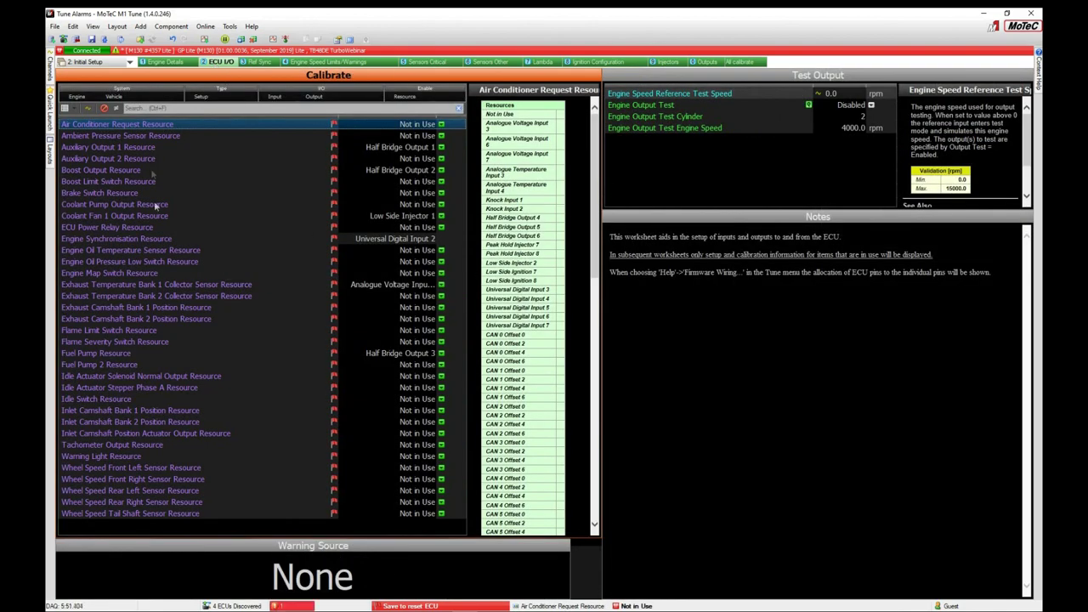
left_click(442, 319)
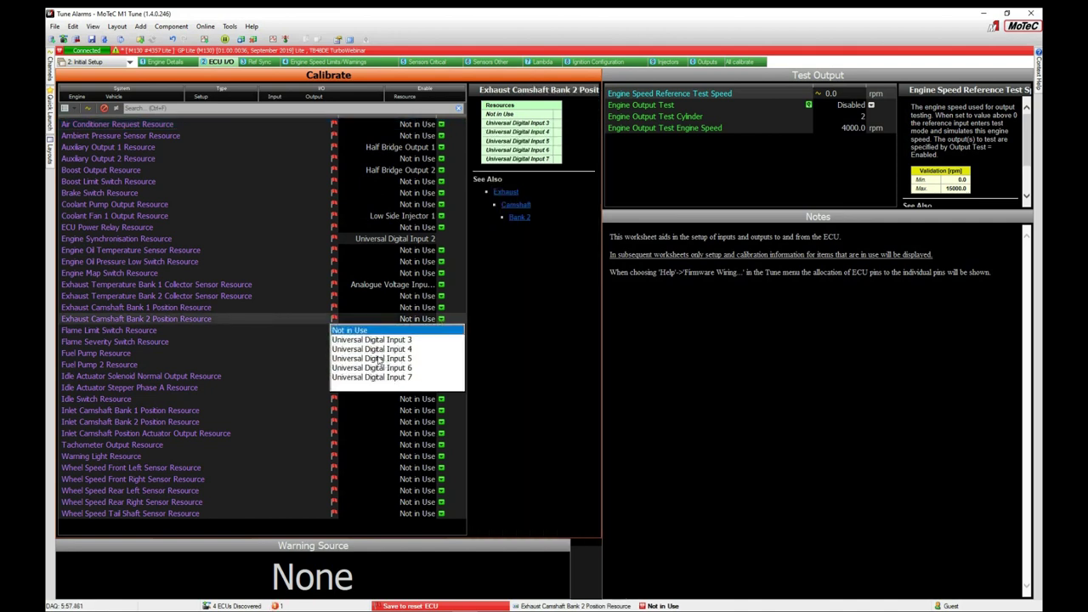
left_click(366, 330)
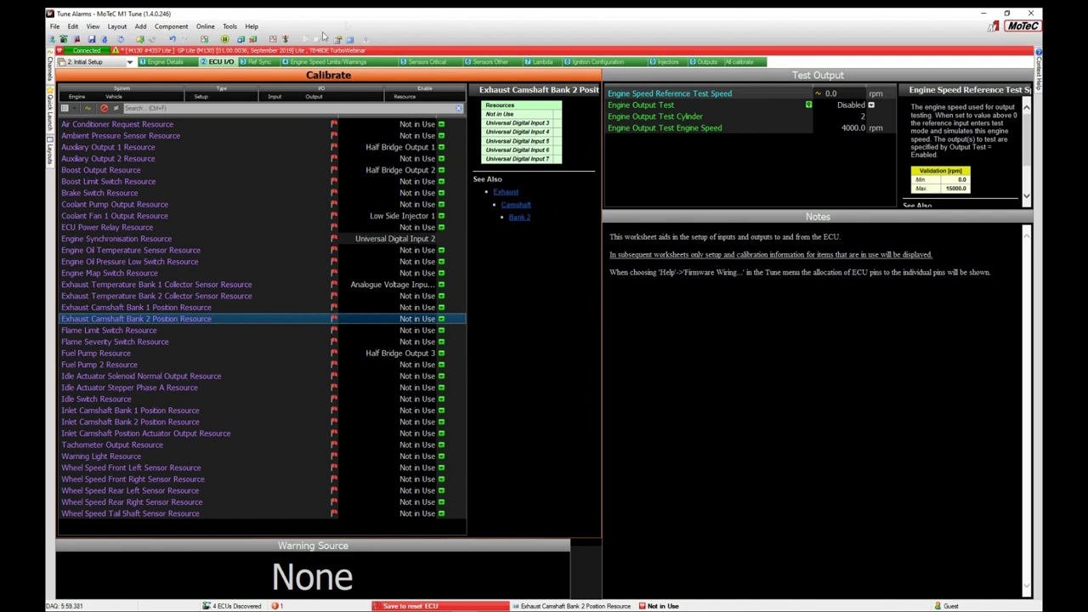
Save the package to the ECU and acknowledge the ECU reset notice.
key("ctrl+s")
left_click(581, 358)
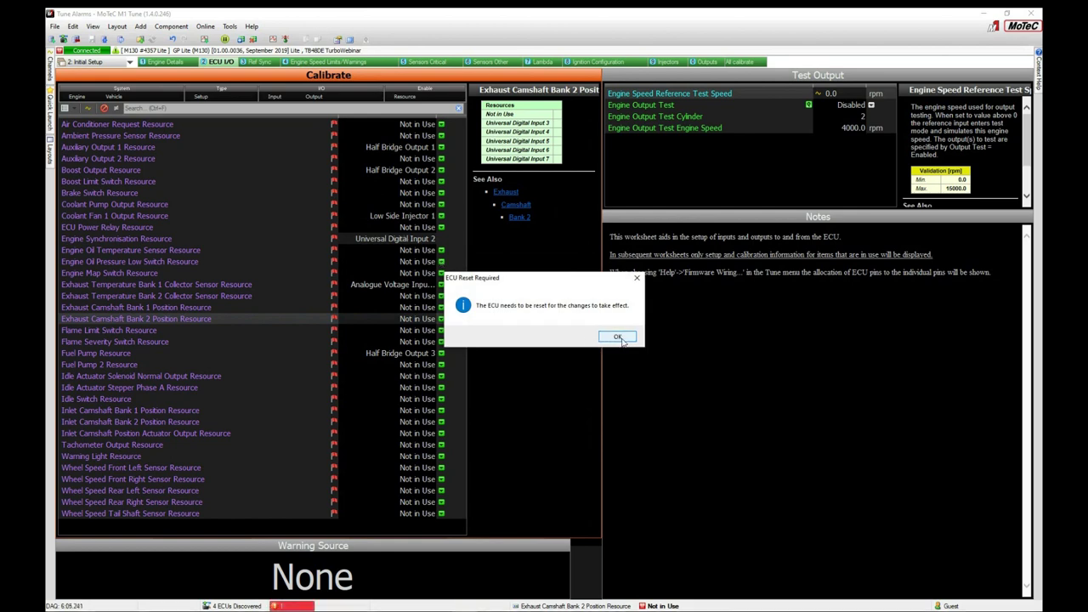
left_click(618, 337)
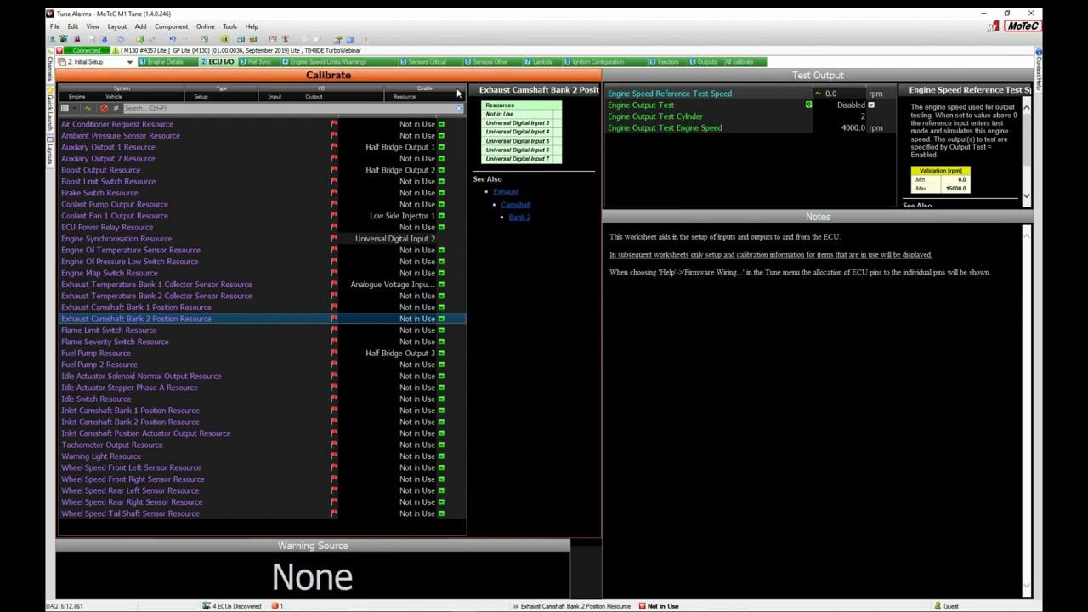
On Sensors Critical, keep Throttle Position Sensor Calibration at Manual and select Diagnostic Low.
left_click(436, 64)
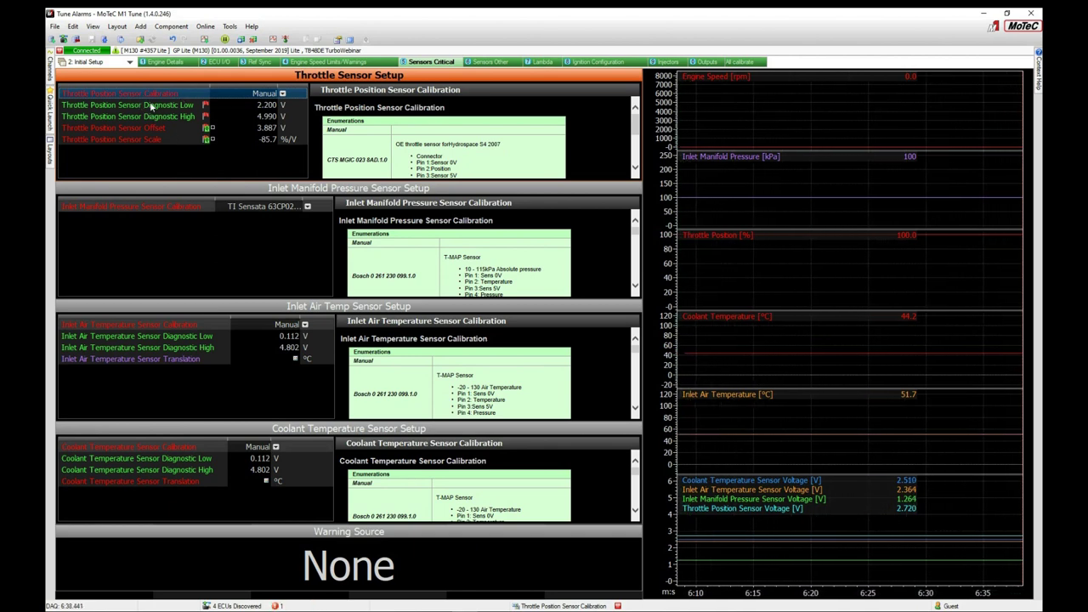
left_click(283, 94)
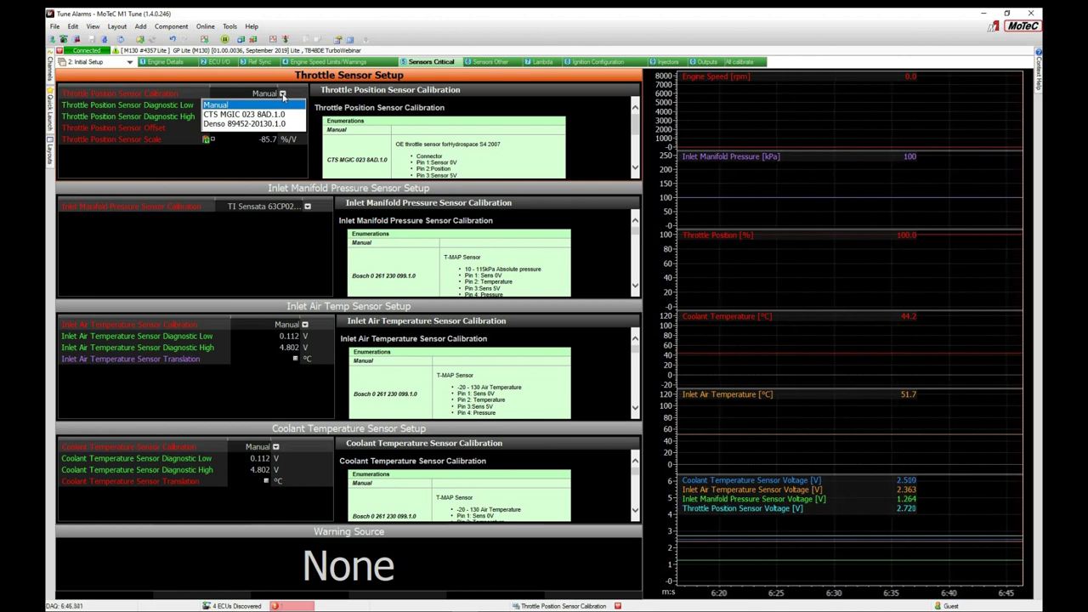
left_click(274, 94)
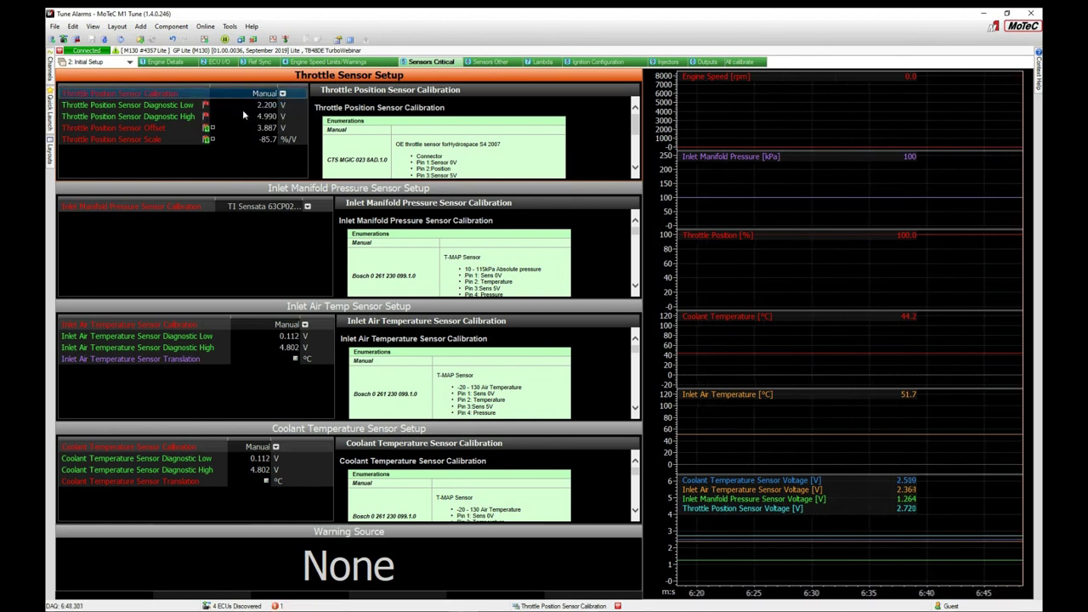
left_click(264, 107)
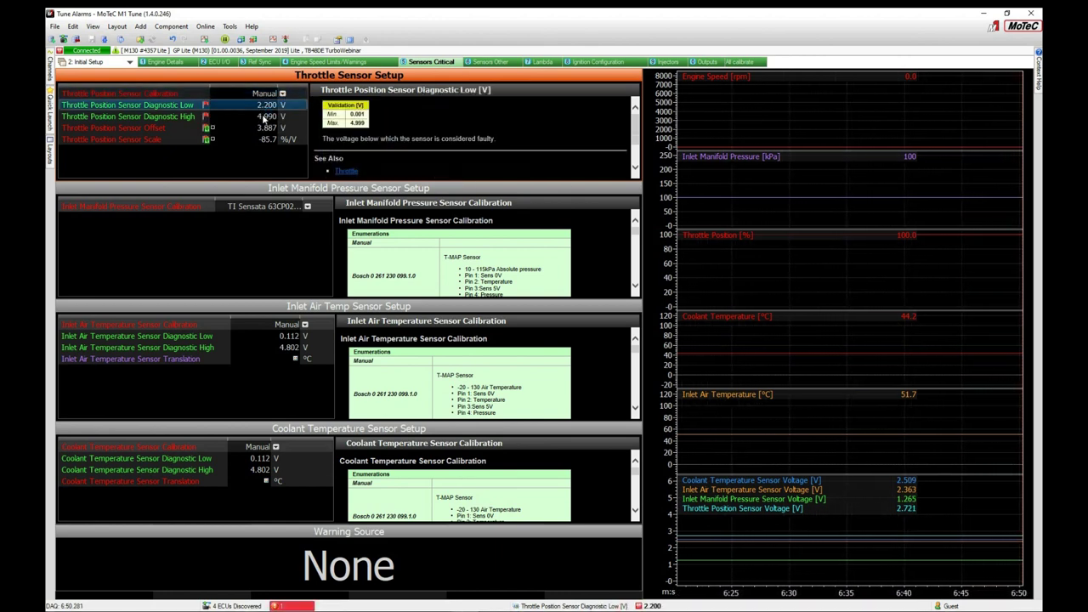
Step through throttle Diagnostic High, Offset 3.887 V and Scale -85.7 %/V, ending on Offset.
left_click(264, 118)
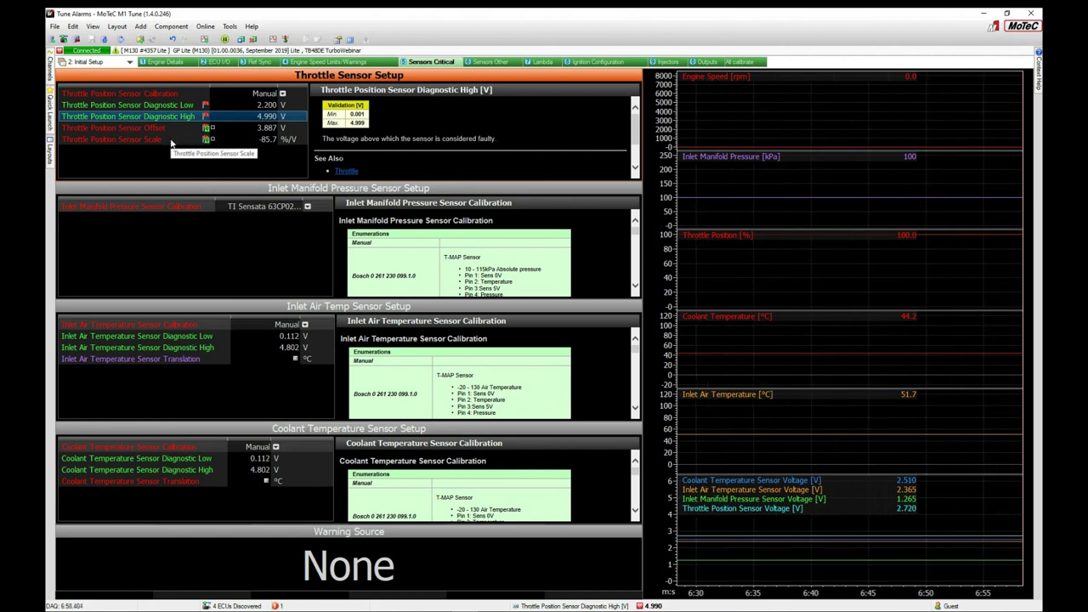
key("Down")
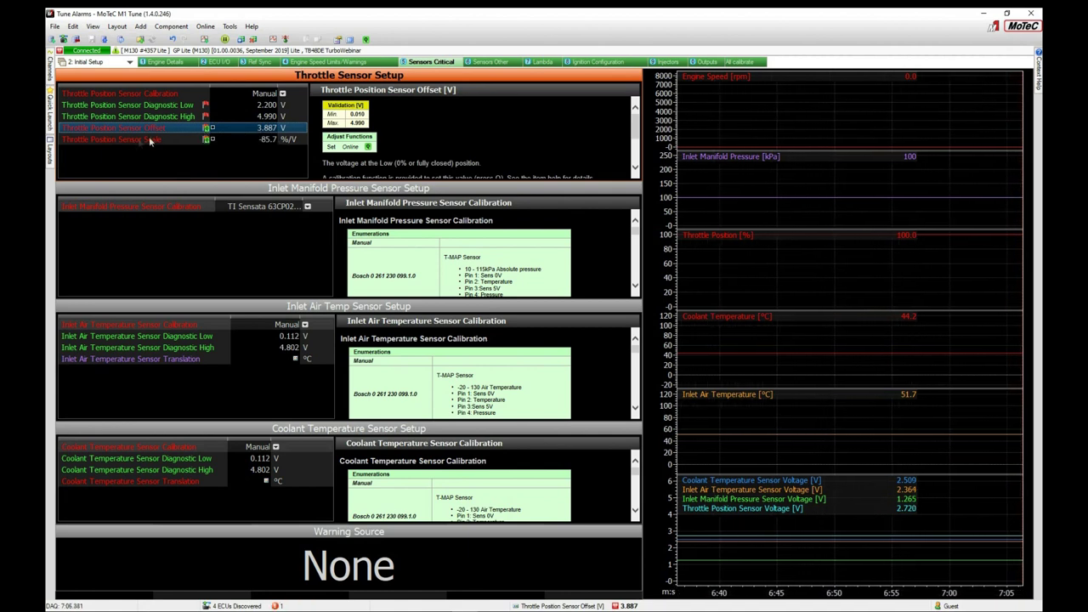
key("Down")
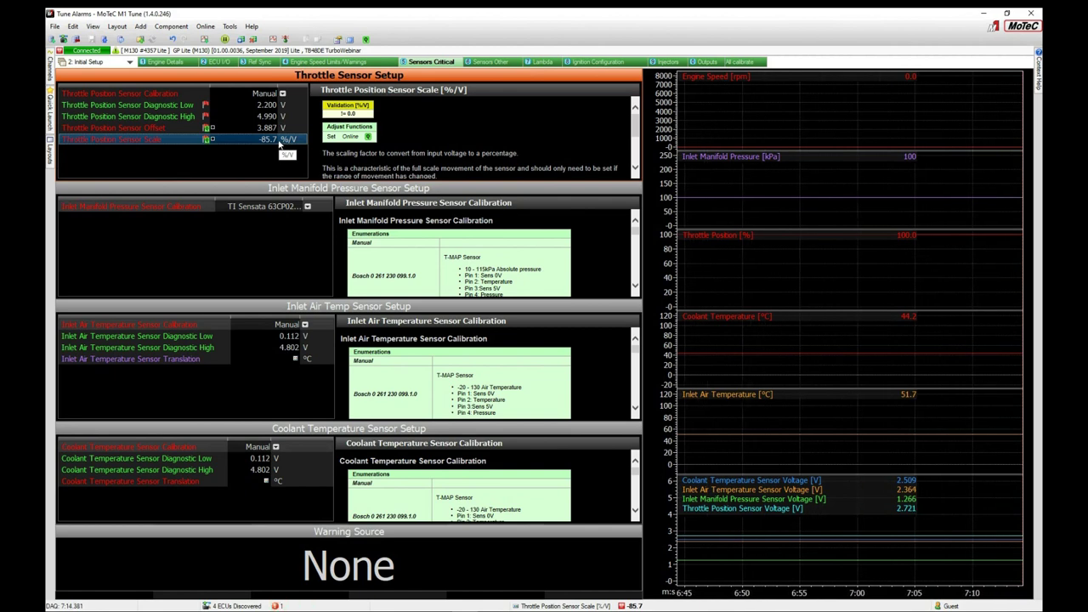
key("Up")
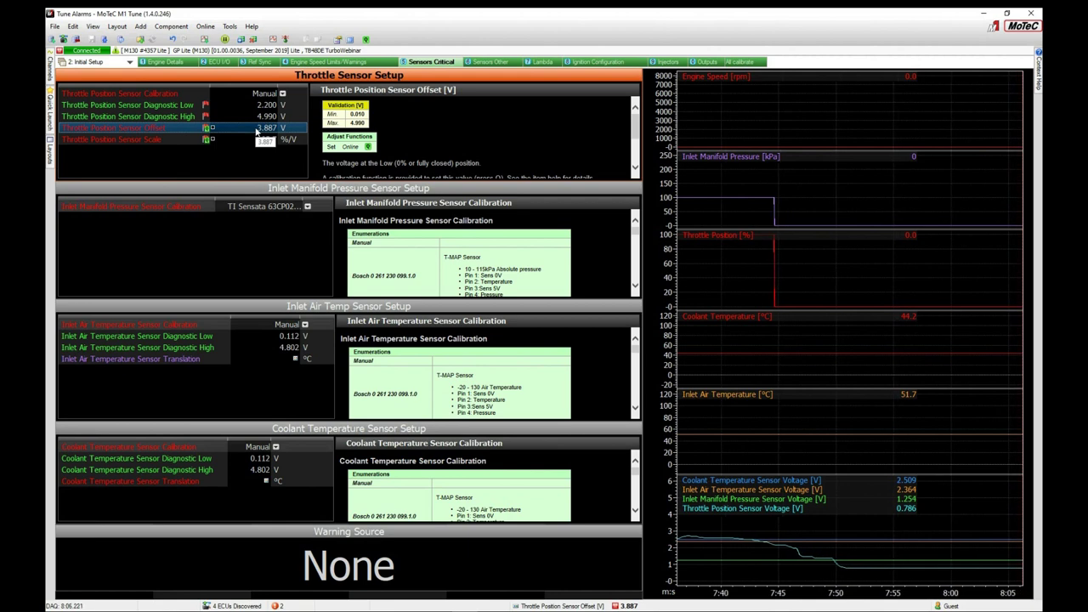
Zero the throttle offset at closed throttle (0.786 V), set scale 34.5 %/V, and save to the ECU.
key("o")
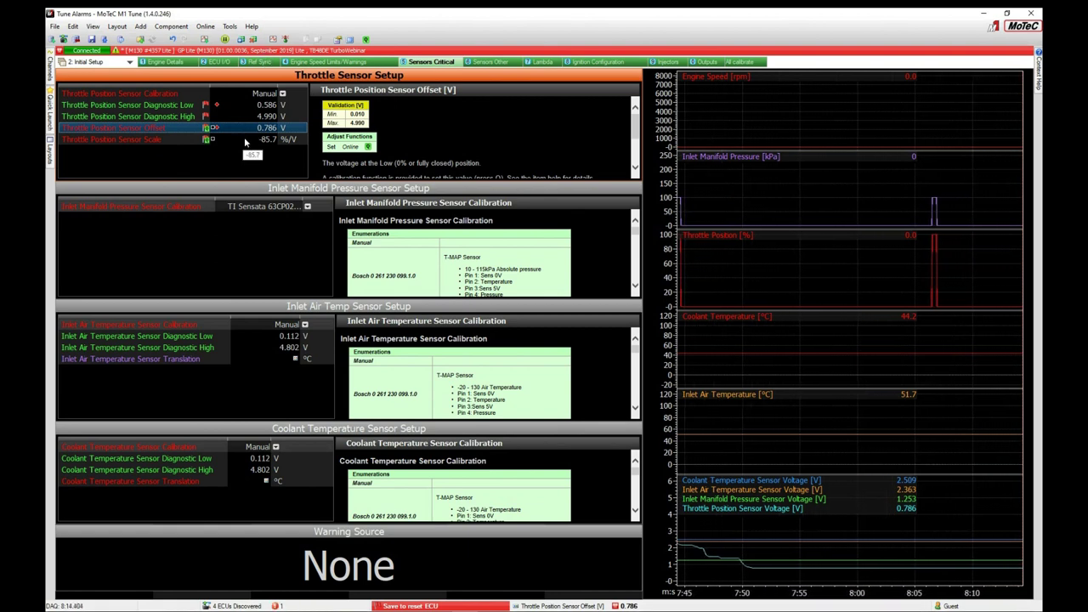
left_click(245, 140)
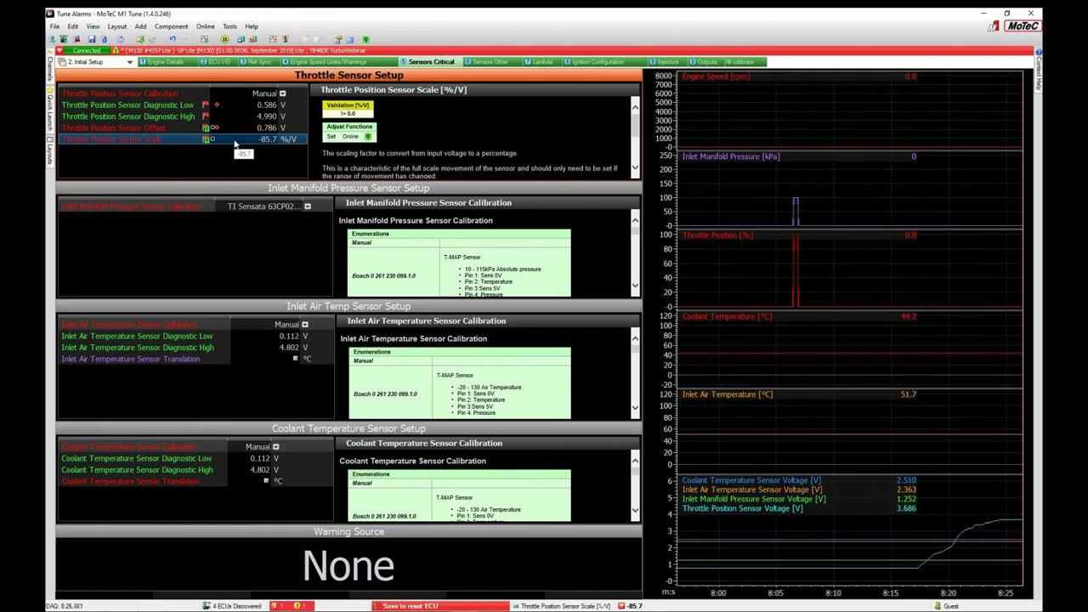
type("34.5")
key("Return")
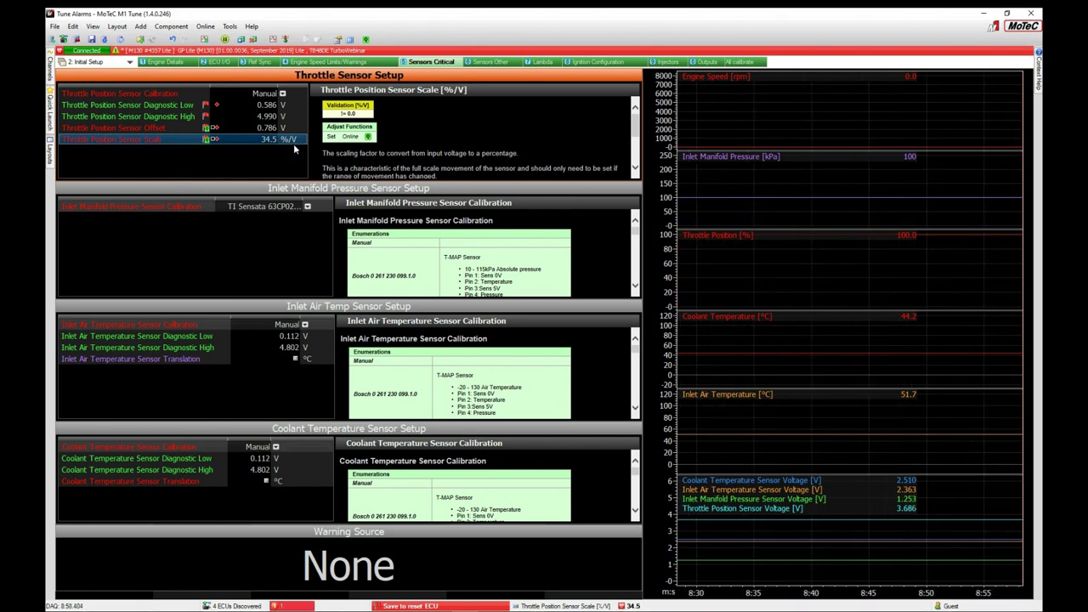
key("ctrl+s")
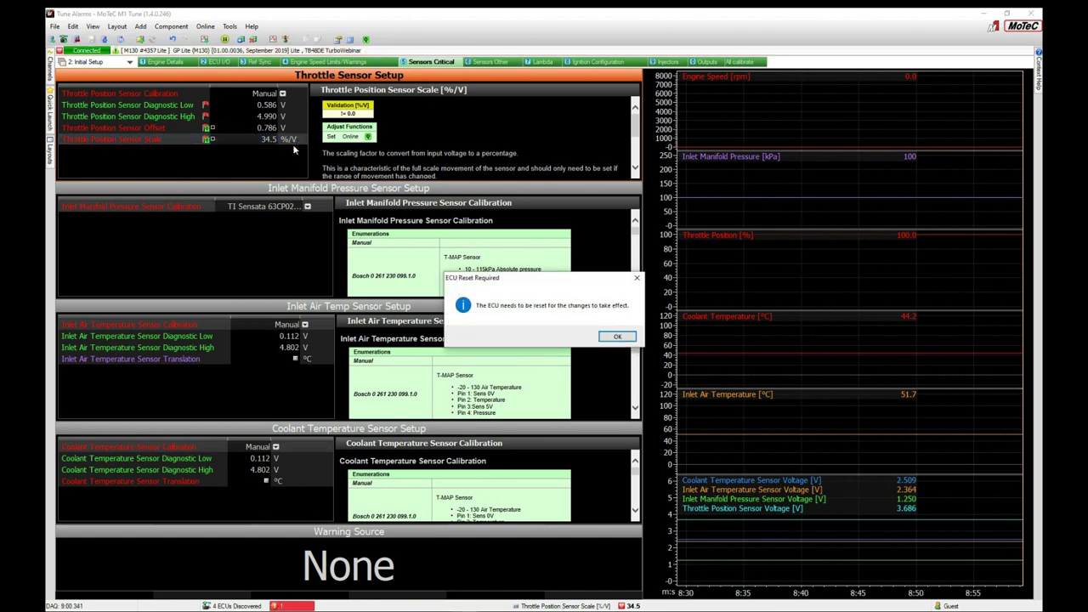
key("Return")
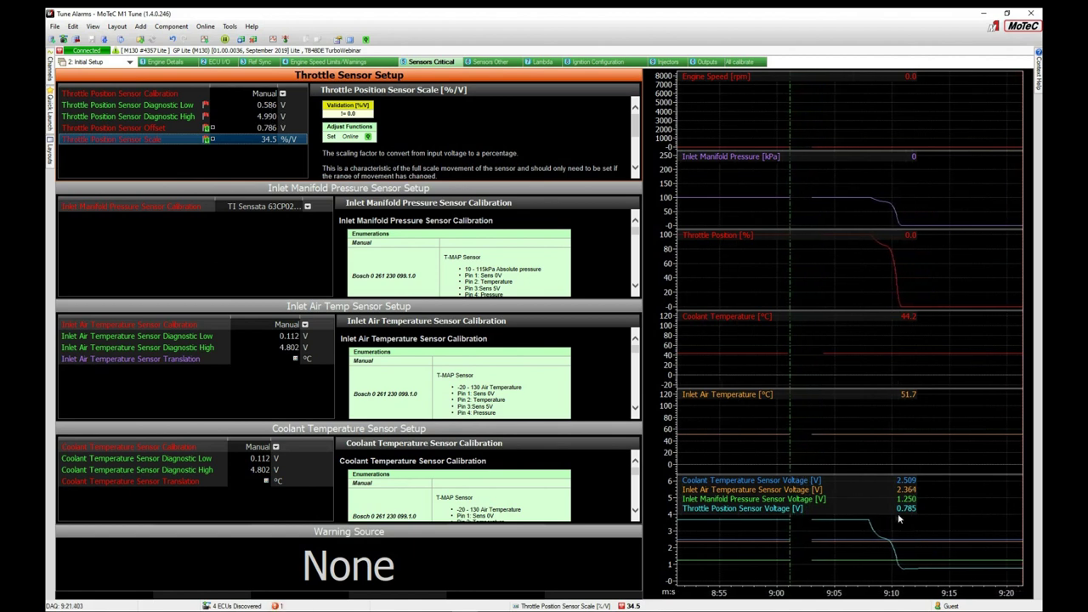
Enter throttle Diagnostic Low 0.3 V and Diagnostic High 3.8 V, then save to the ECU.
left_click(270, 105)
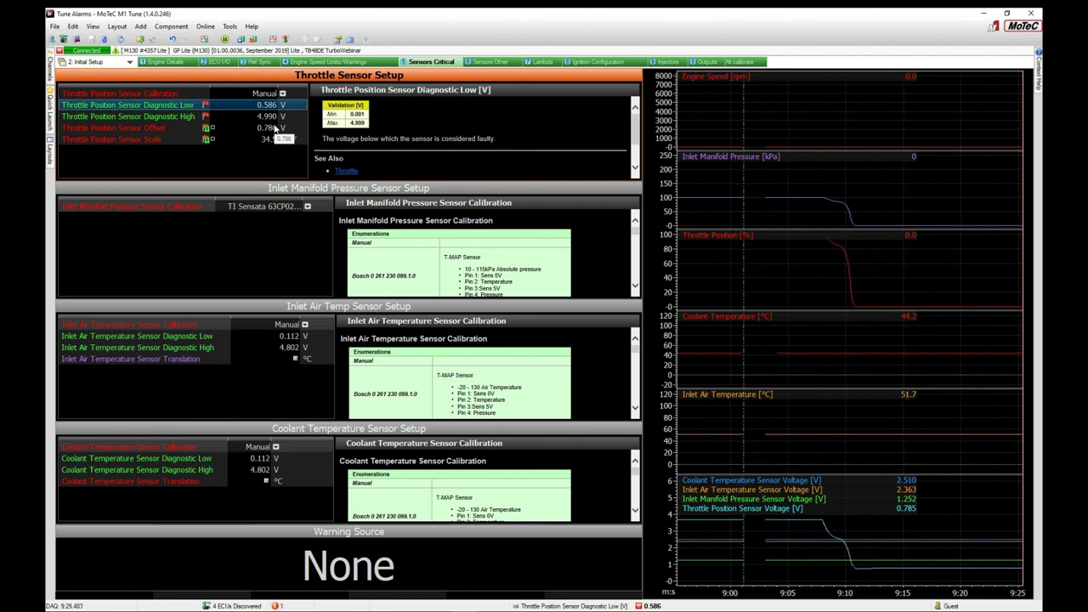
type("0.3")
key("Return")
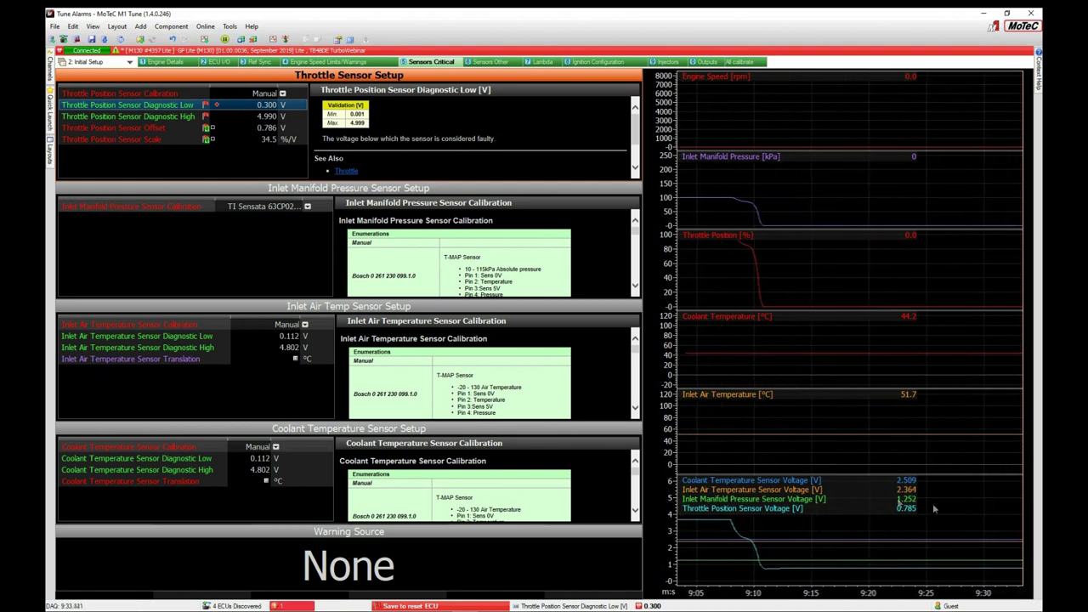
left_click(273, 116)
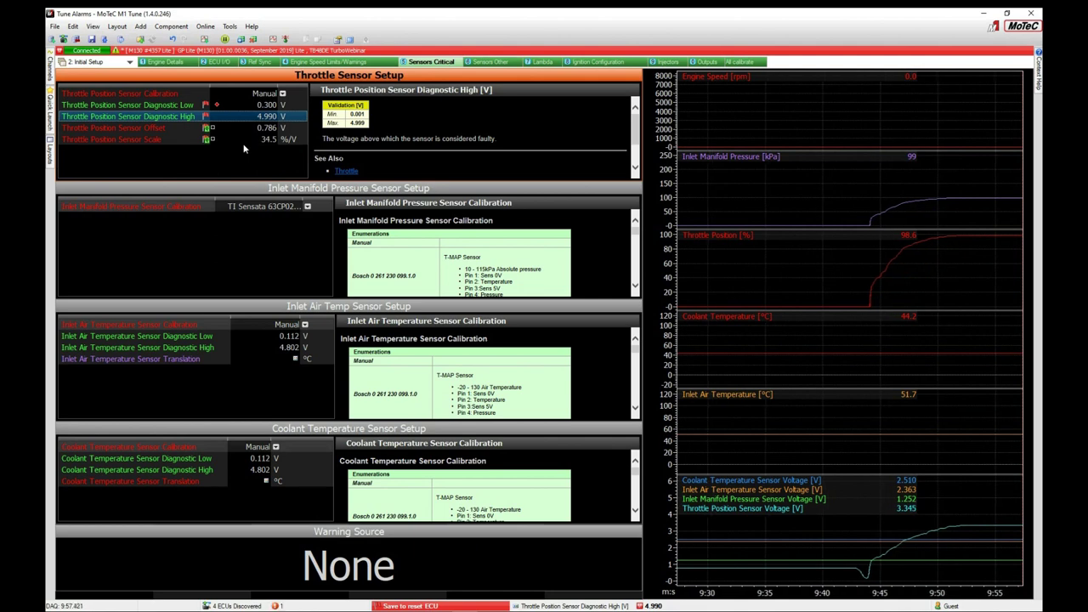
type("3.8")
key("Return")
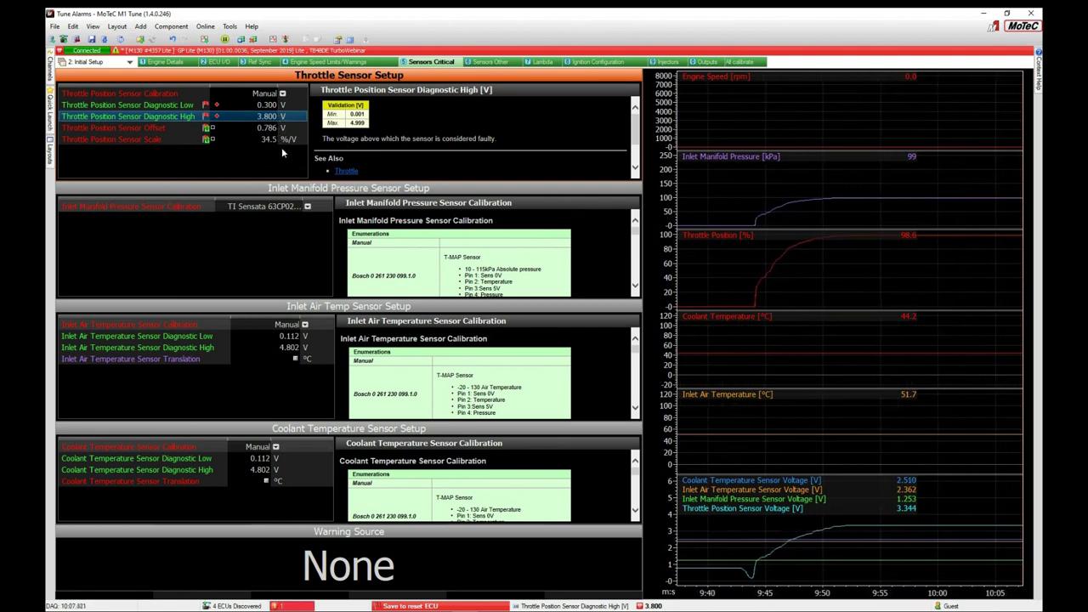
key("ctrl+s")
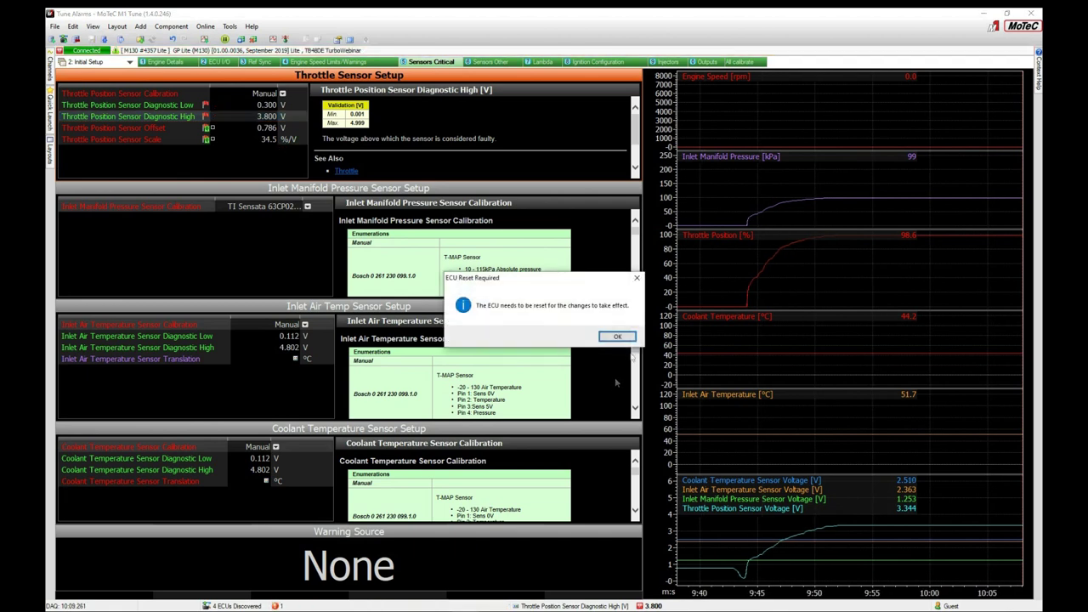
left_click(618, 338)
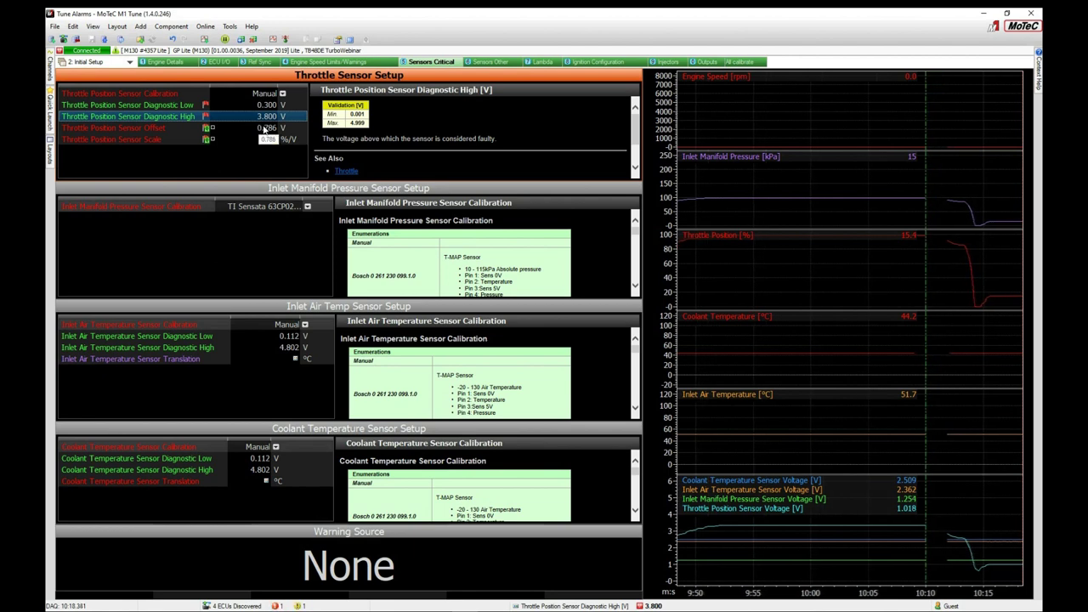
Widen the manifold pressure setup panel and column to reveal the TI Sensata 63CP022007SAFNA0C calibration.
left_click(294, 244)
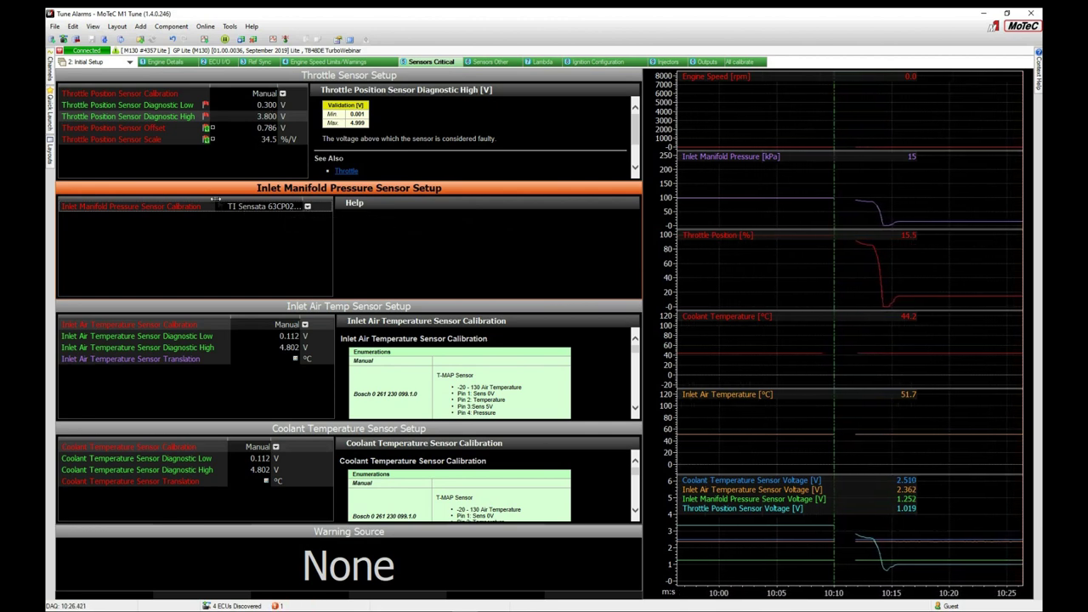
left_click_drag(334, 243, 384, 246)
left_click_drag(262, 200, 212, 197)
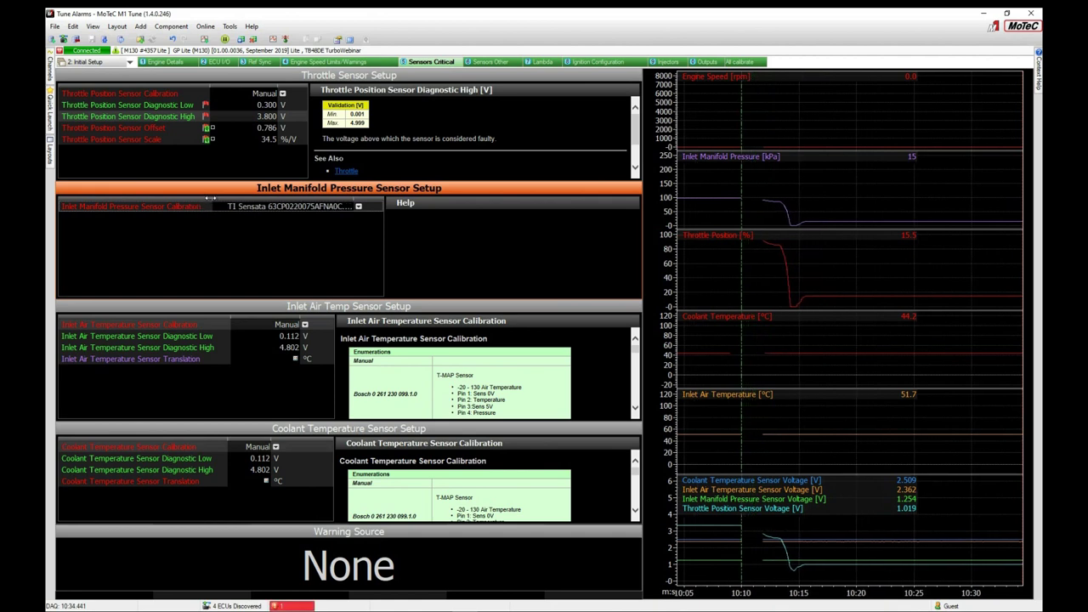
left_click(358, 207)
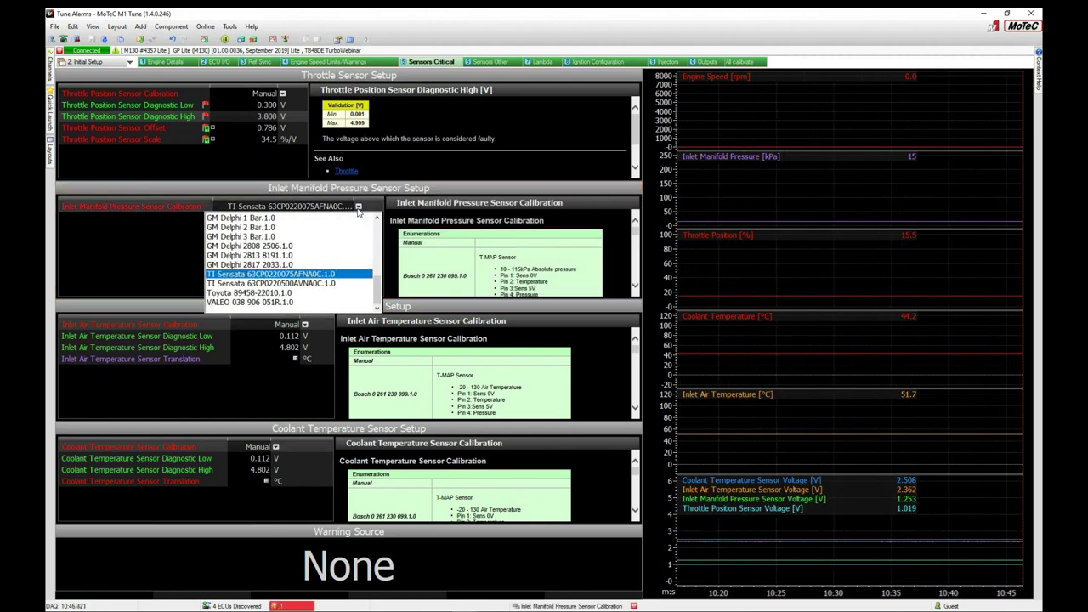
mouse_move(379, 292)
left_mouse_down()
mouse_move(382, 228)
mouse_move(379, 292)
left_mouse_up()
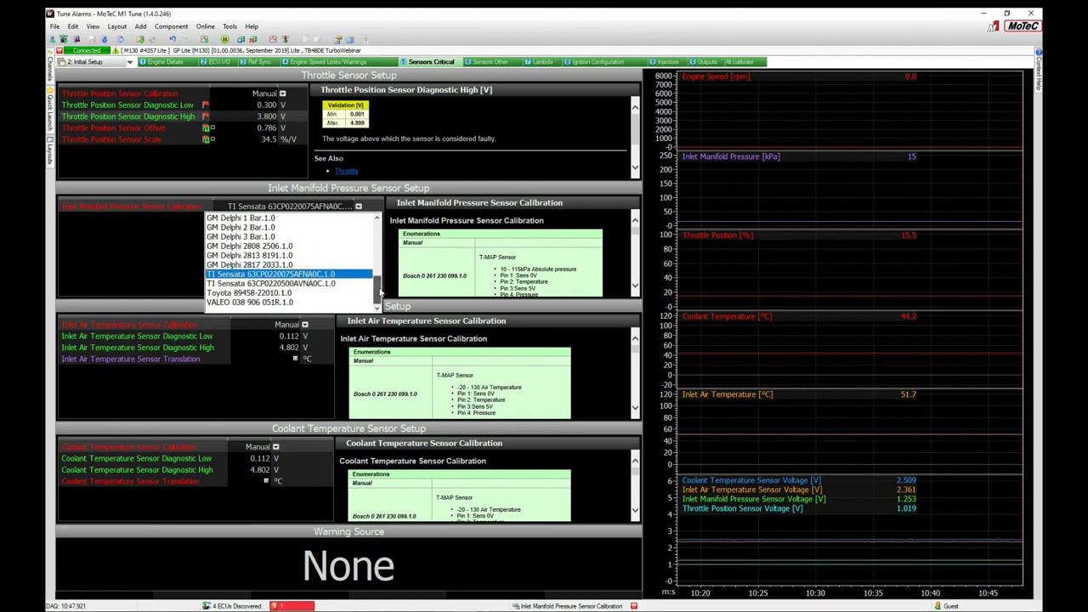
mouse_move(381, 292)
left_mouse_down()
mouse_move(378, 273)
mouse_move(377, 289)
left_mouse_up()
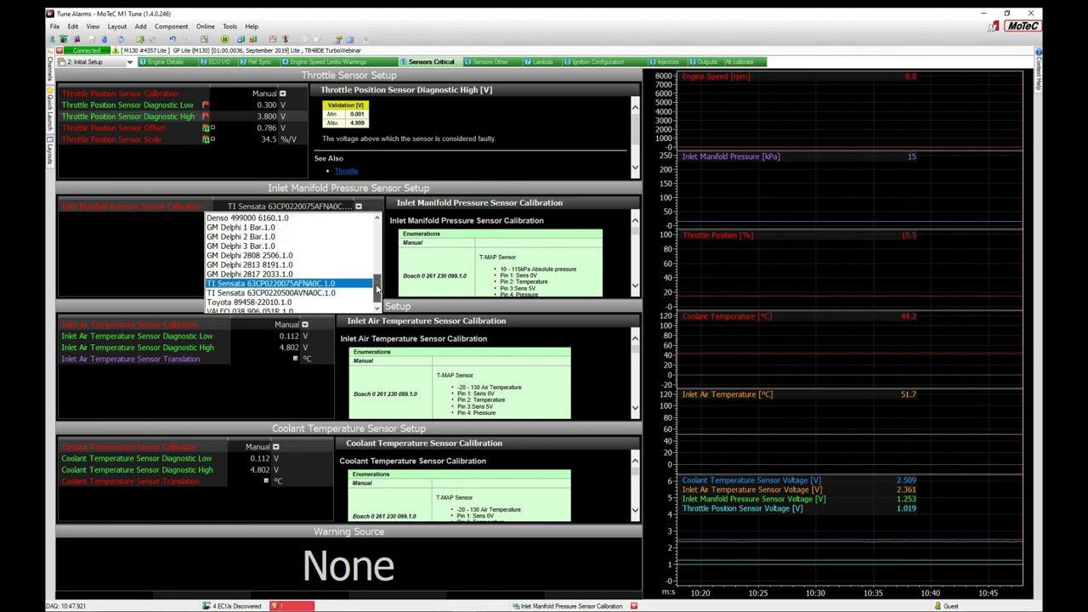
left_click_drag(378, 289, 376, 256)
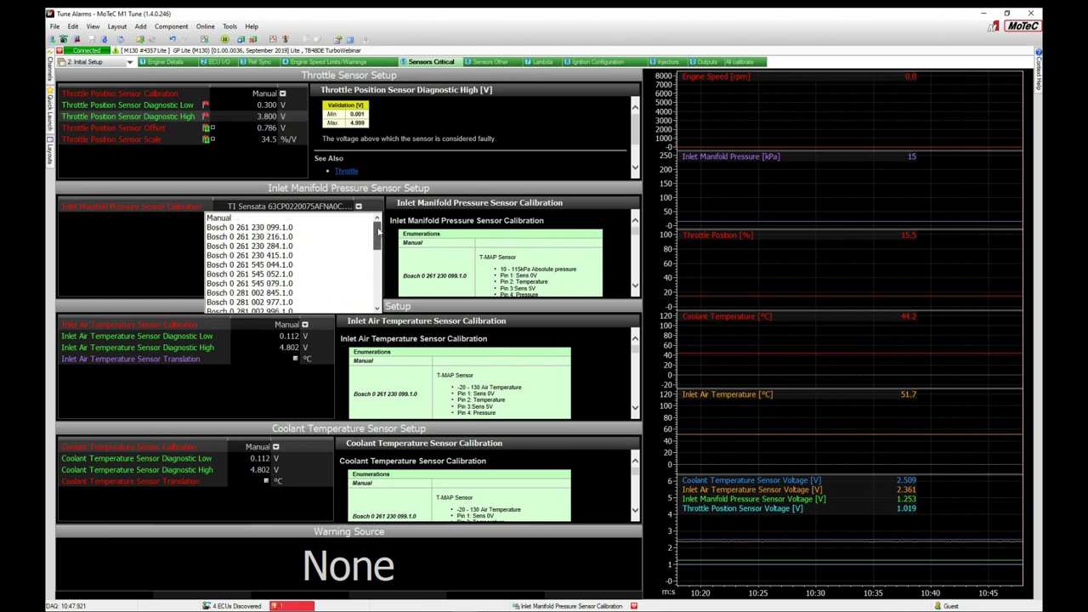
scroll(357, 256, "down", 2)
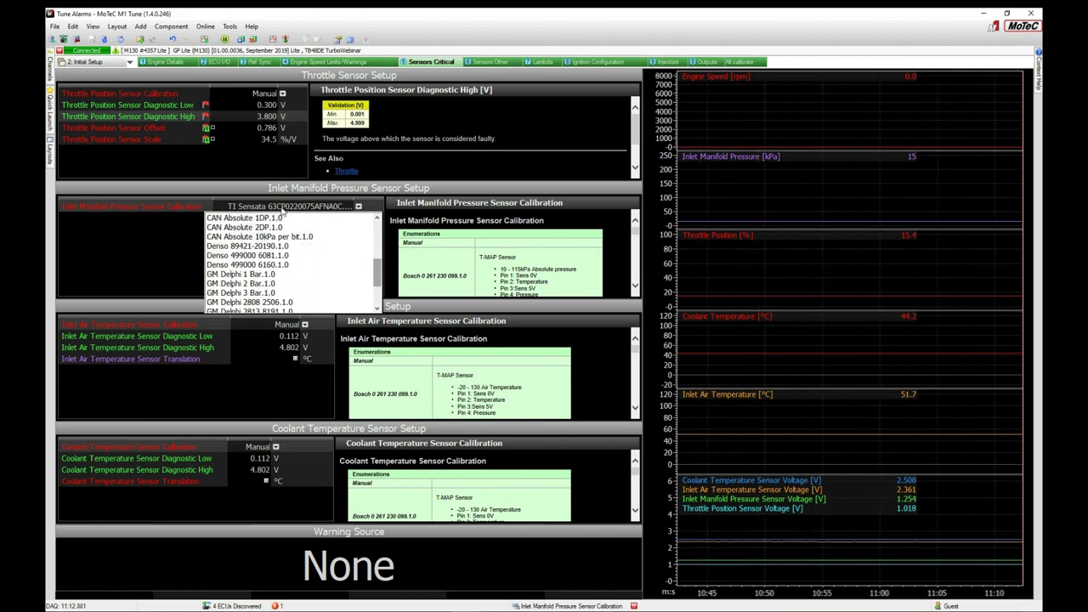
left_click(281, 206)
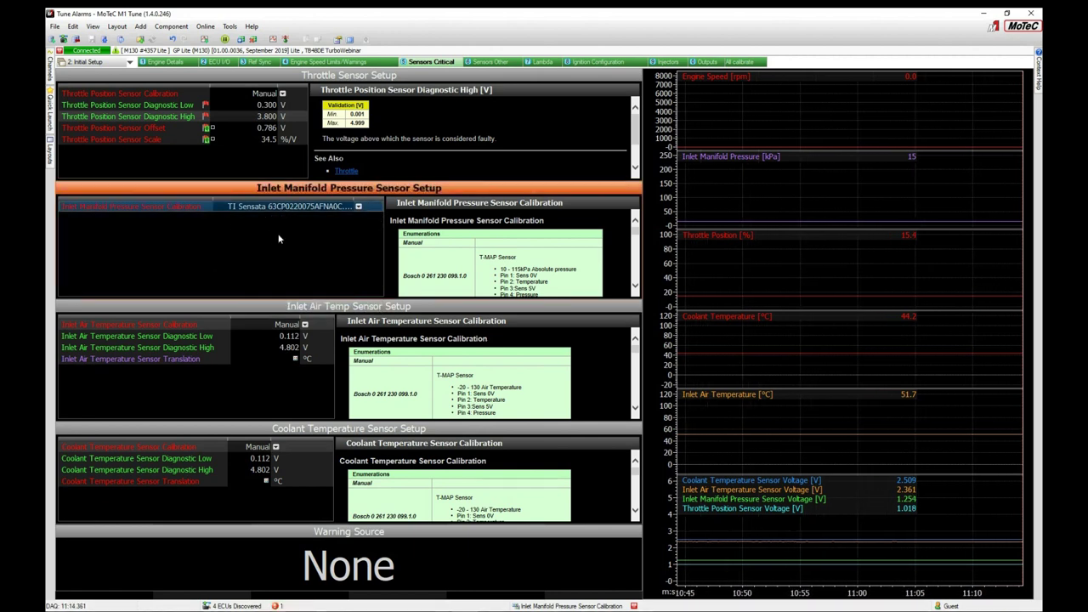
key("F1")
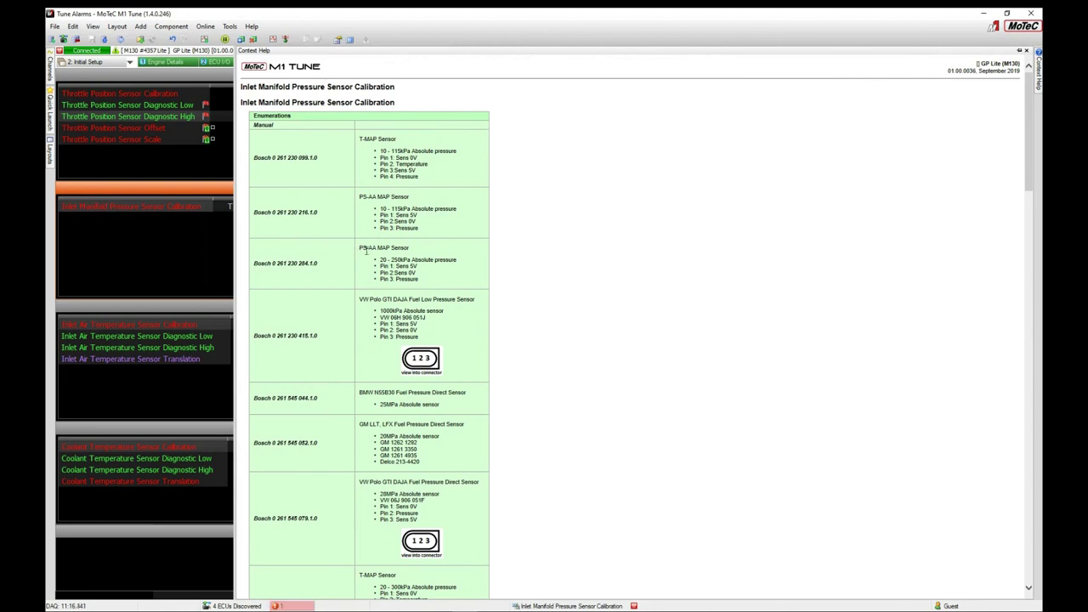
scroll(406, 314, "down", 3)
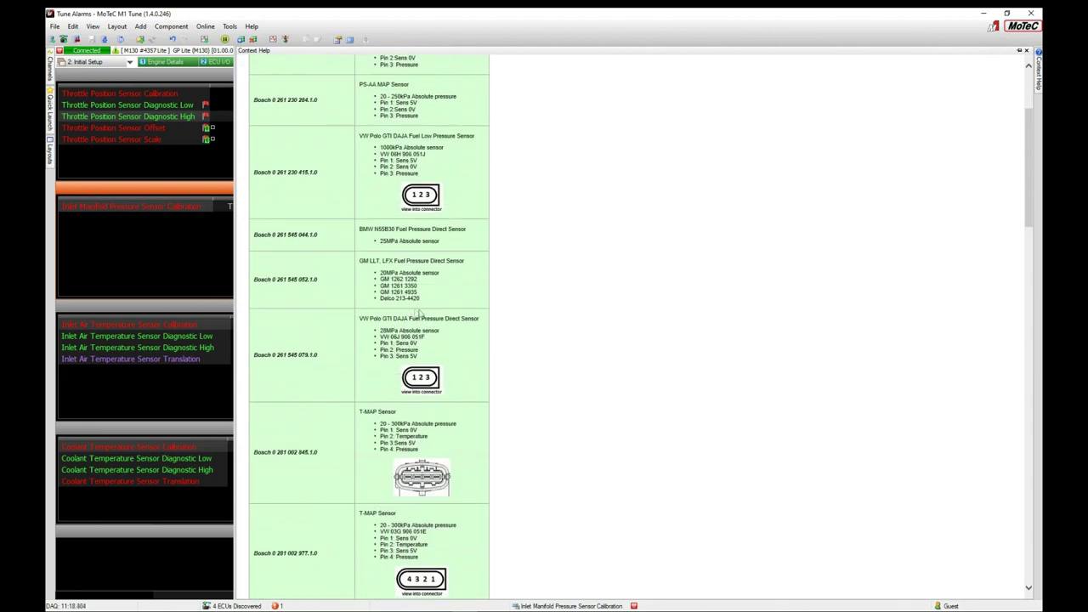
scroll(417, 314, "down", 6)
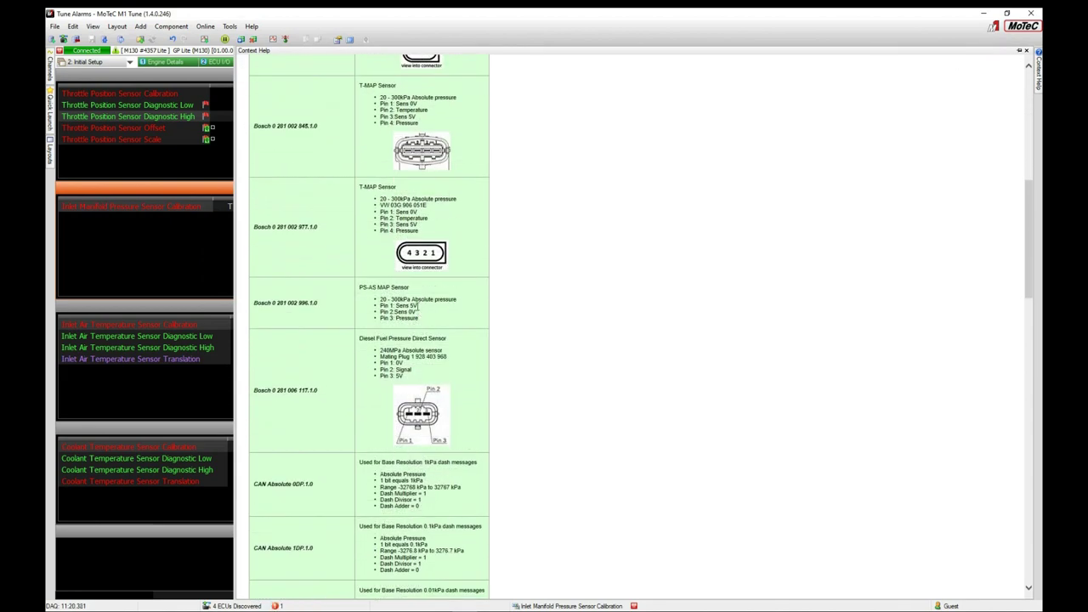
scroll(418, 308, "down", 2)
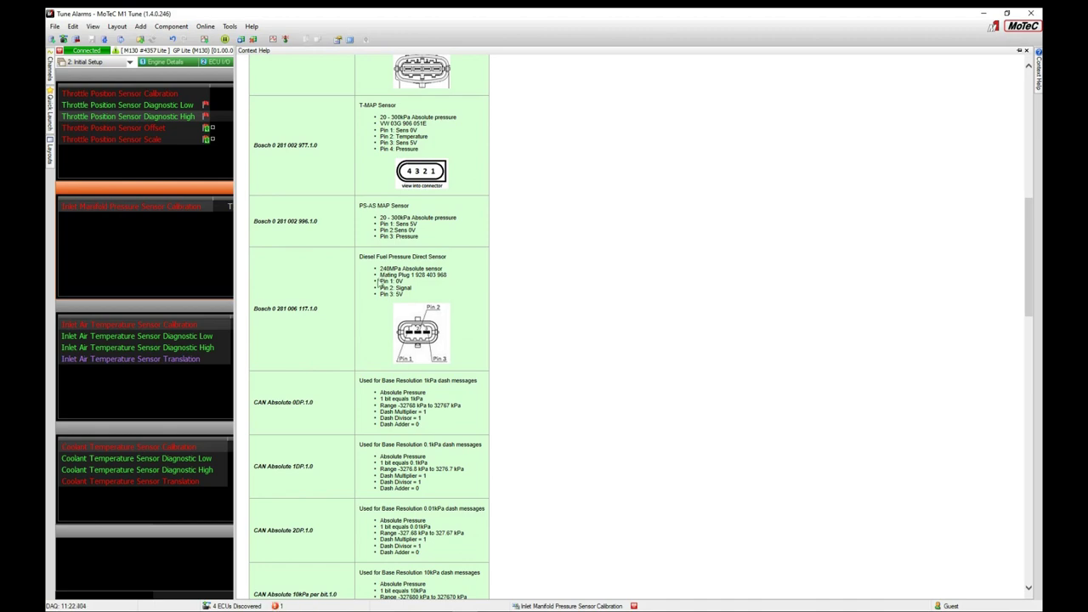
scroll(377, 284, "down", 4)
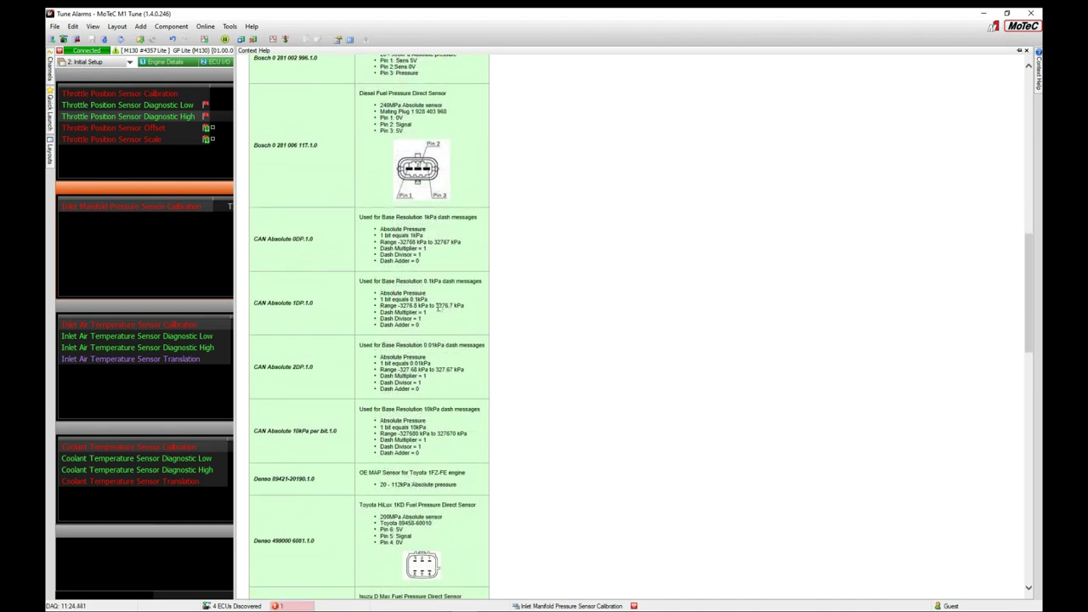
scroll(397, 306, "down", 8)
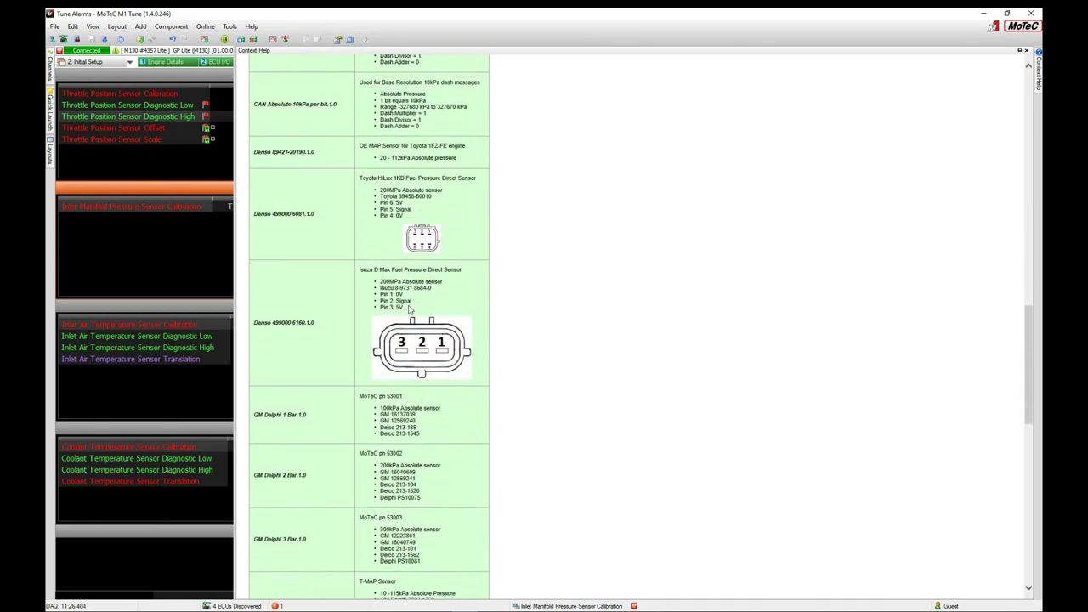
scroll(408, 297, "up", 10)
scroll(407, 295, "up", 15)
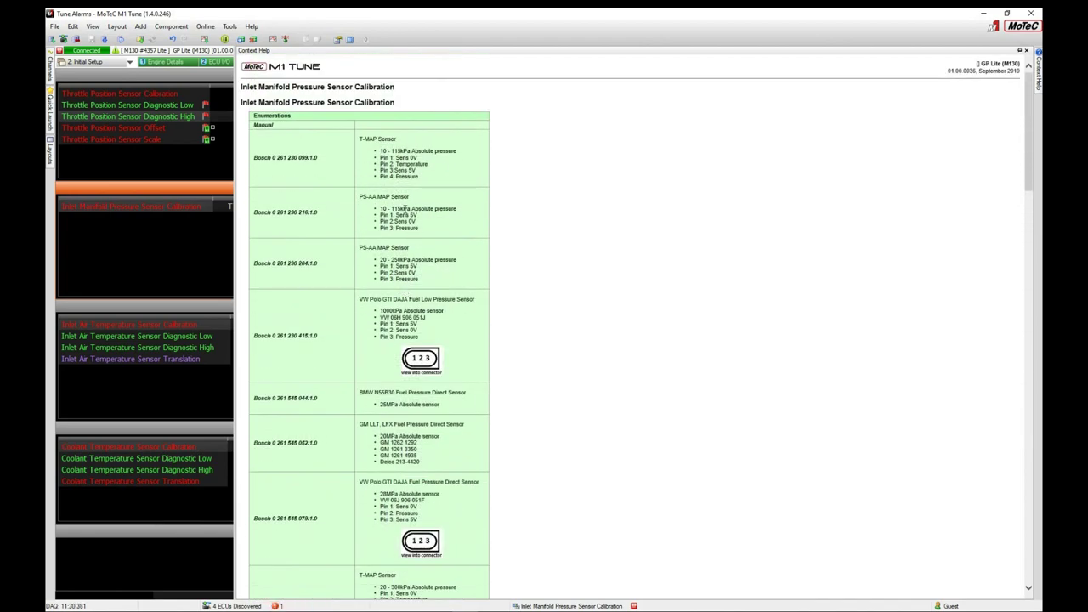
key("ctrl+f")
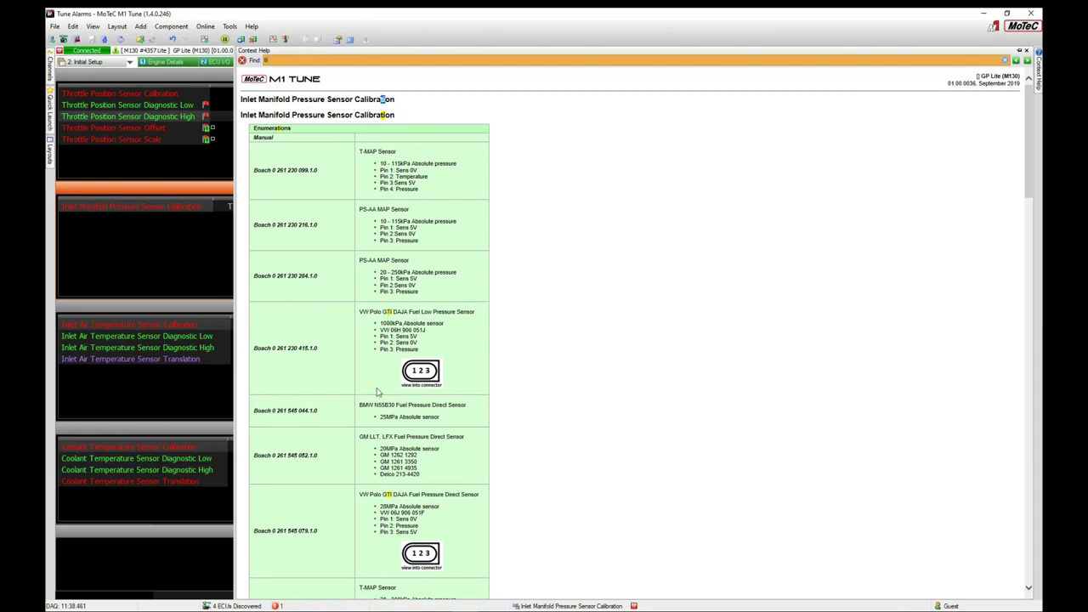
scroll(379, 392, "down", 12)
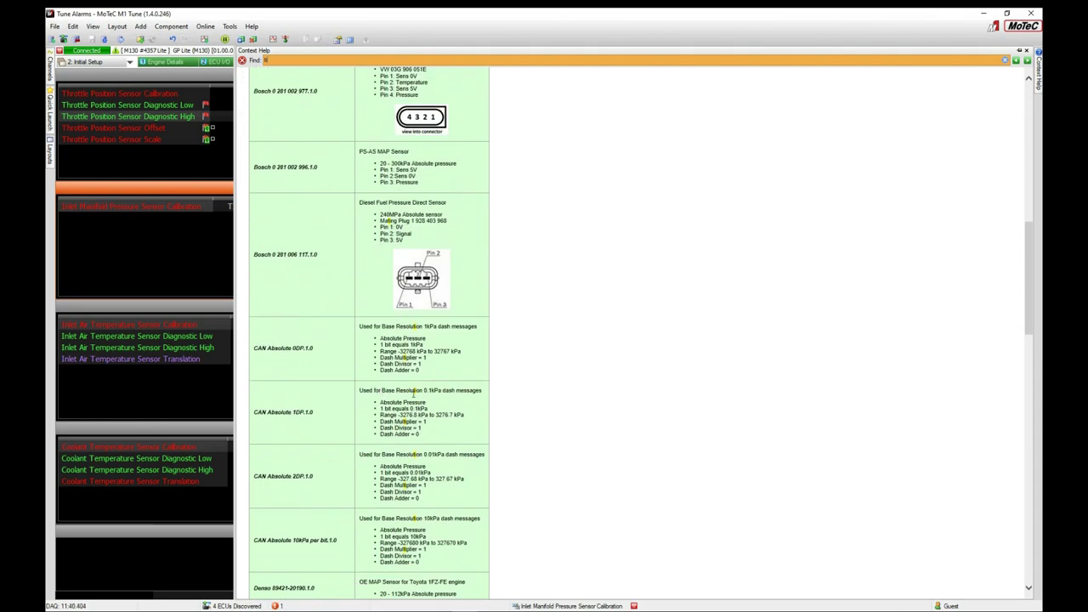
scroll(408, 412, "down", 15)
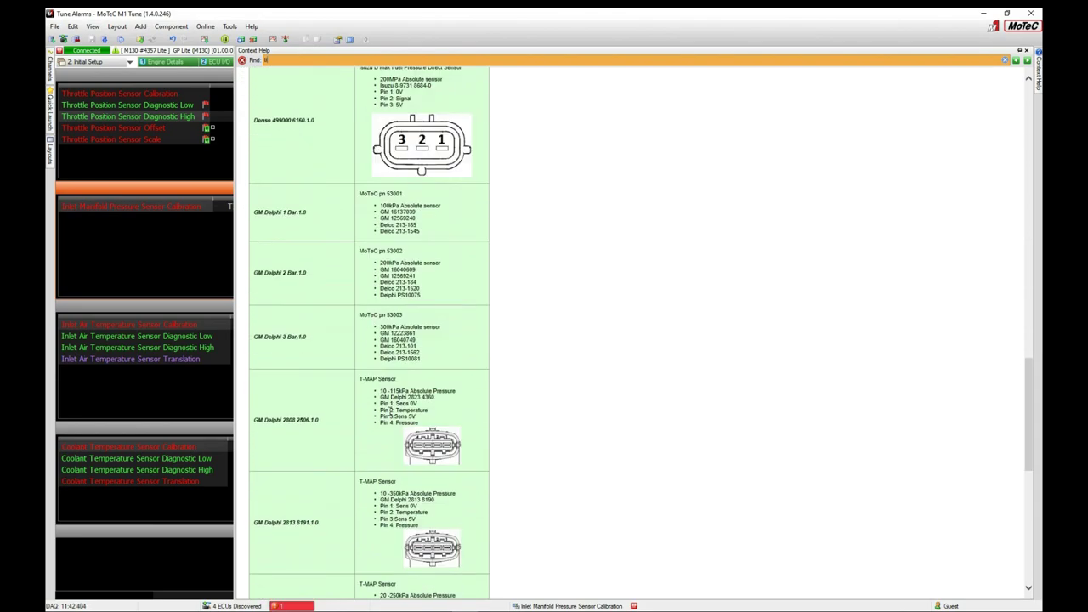
scroll(392, 411, "down", 8)
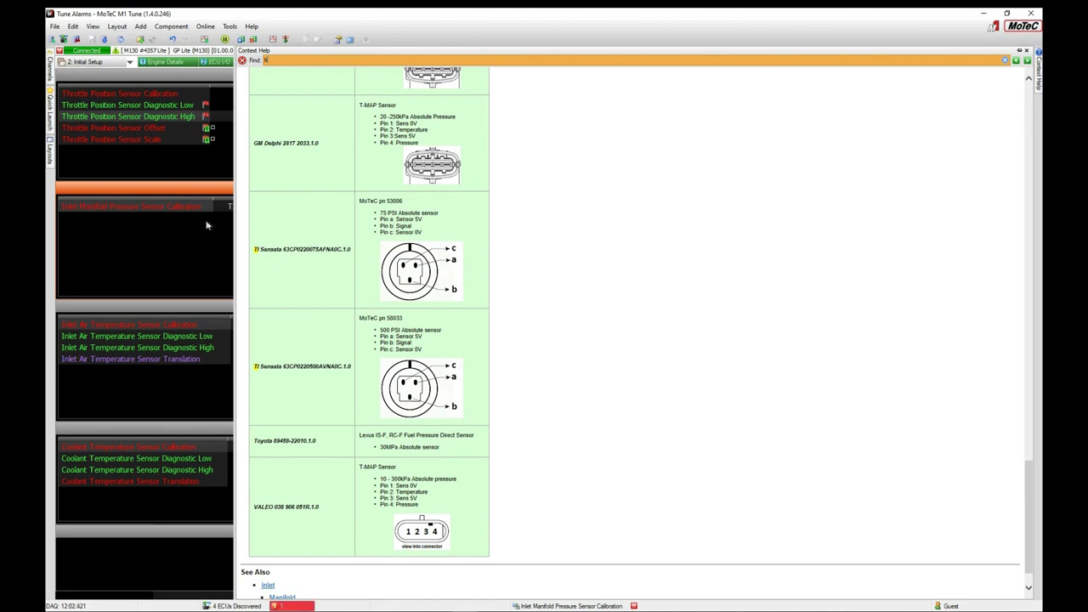
key("F1")
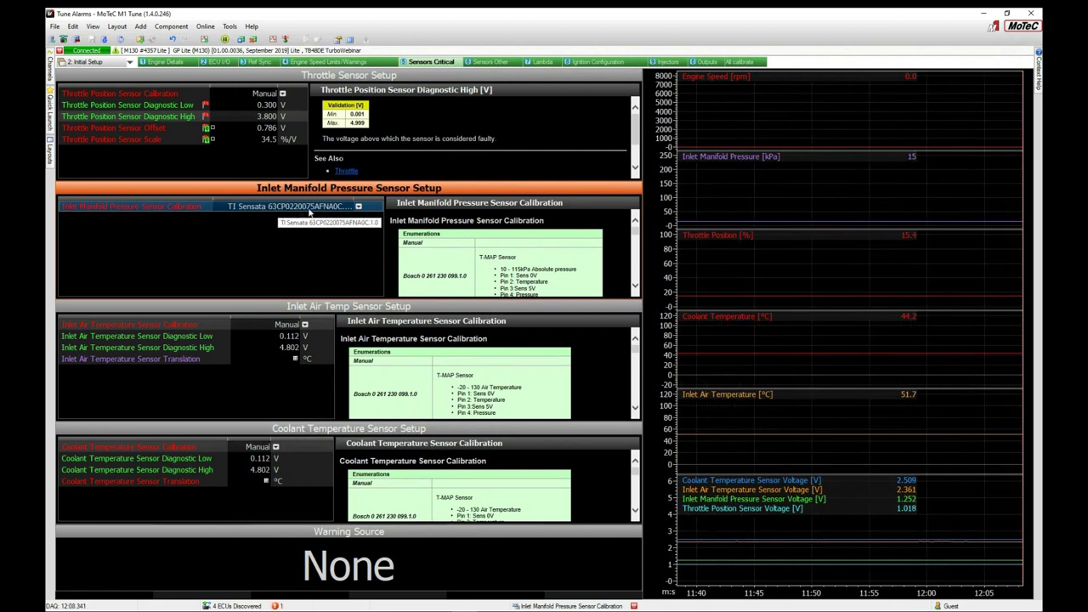
Change the inlet manifold pressure sensor calibration from TI Sensata to Manual.
left_click(357, 206)
scroll(243, 224, "up", 10)
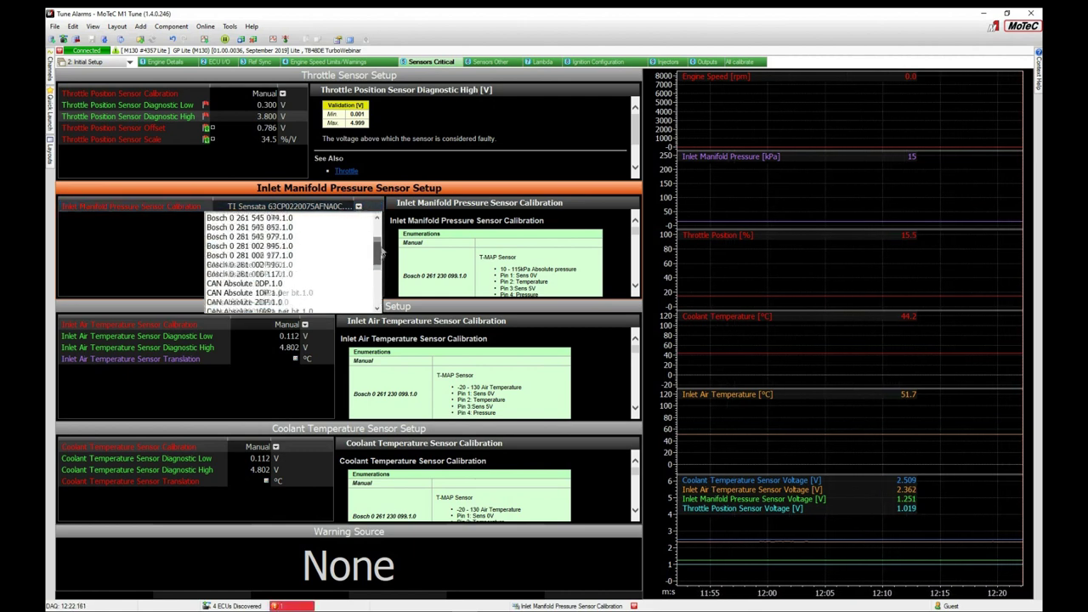
left_click(243, 221)
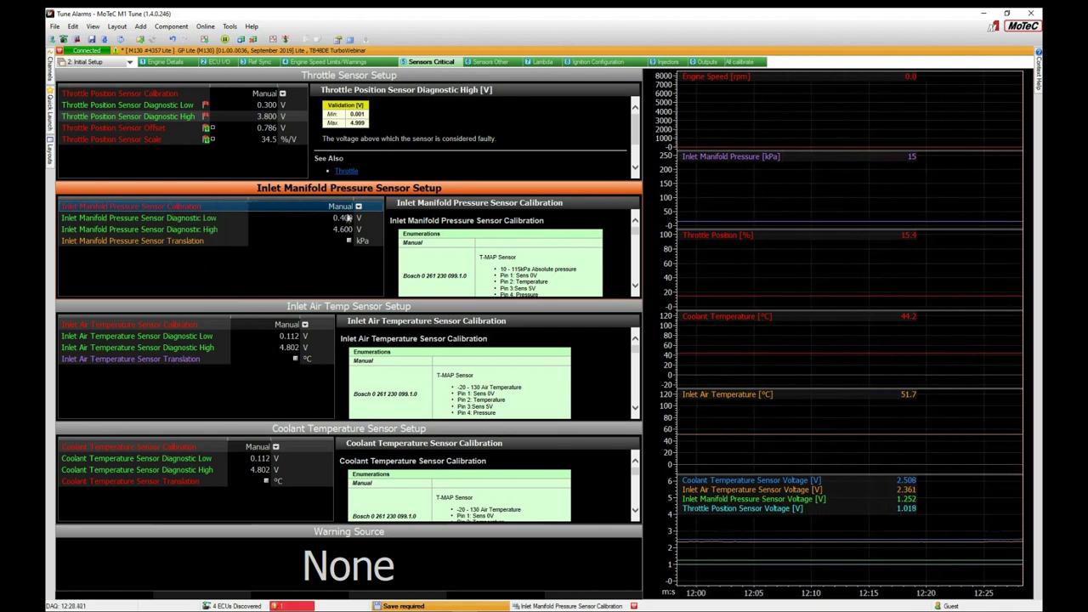
Show the manifold pressure translation table, mapping 0.500–4.500 V to 0.0–517.1 kPa.
left_click(341, 240)
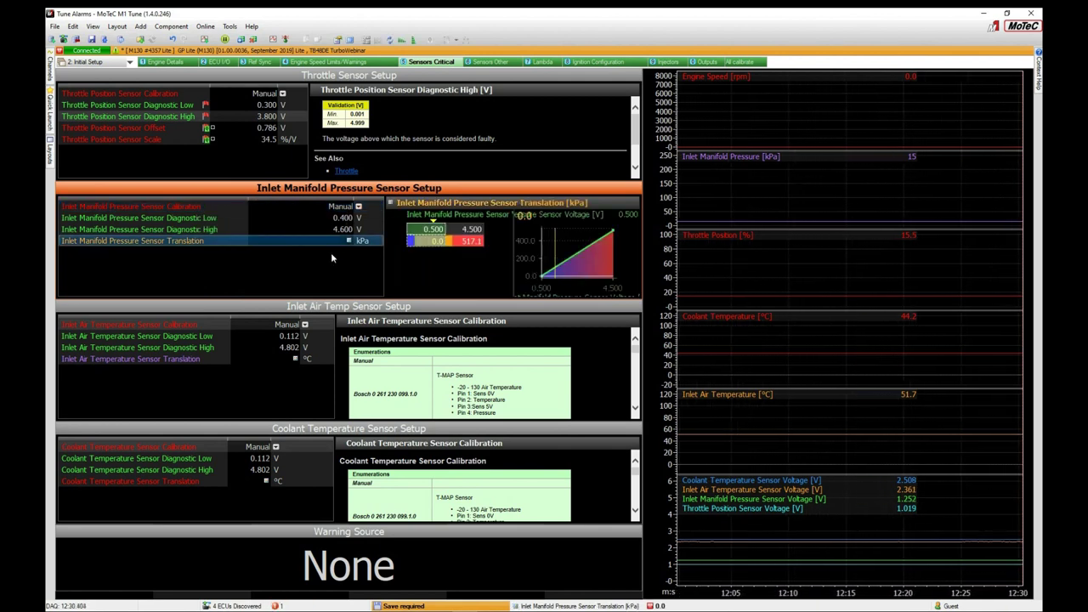
left_click(431, 242)
left_click(431, 243)
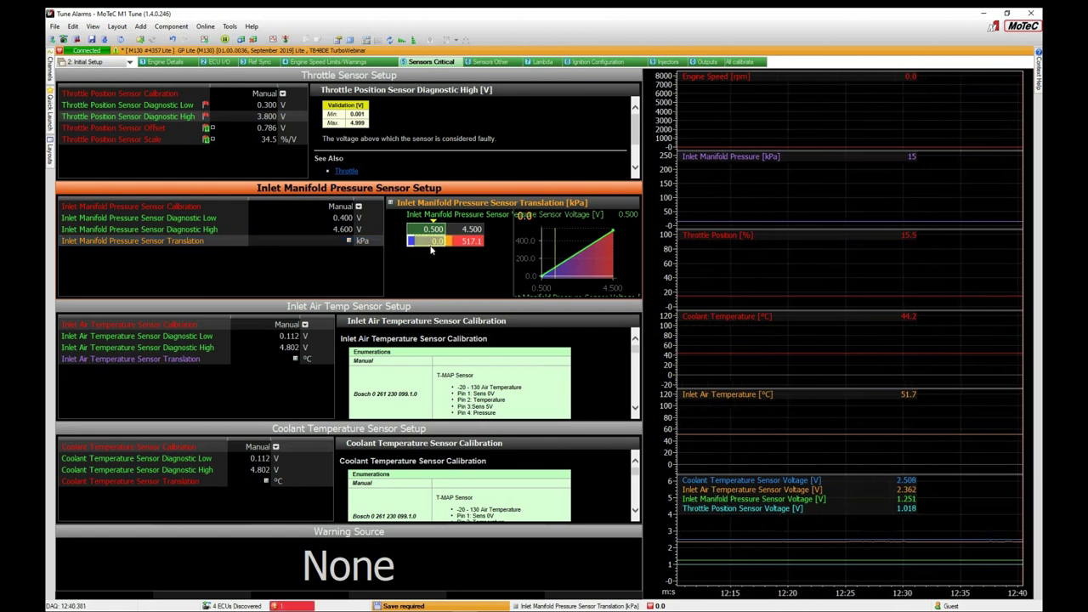
left_click(431, 229)
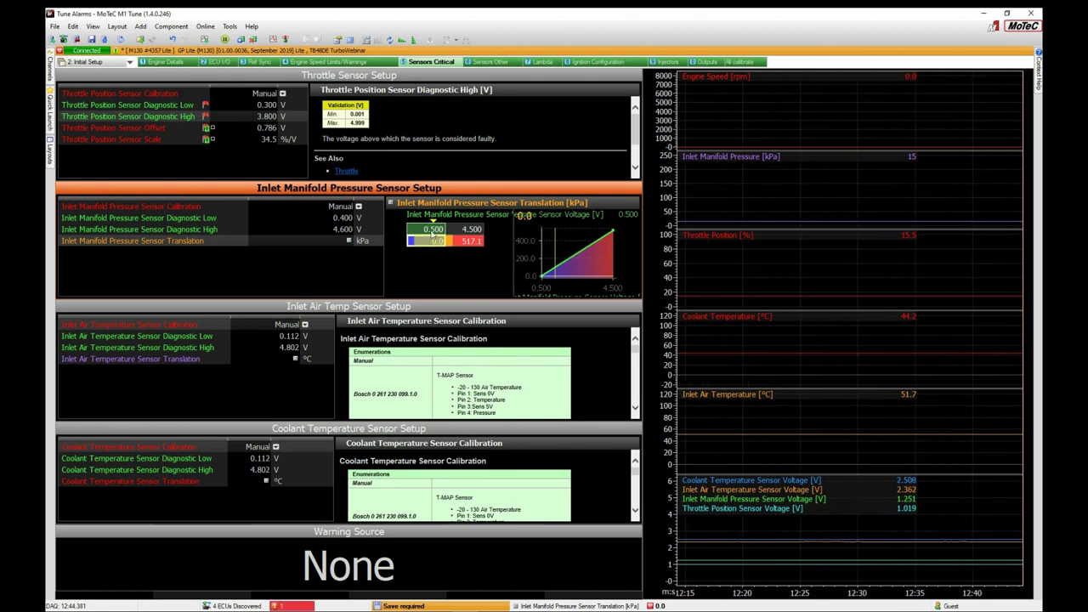
Set the manifold pressure translation voltage axis sites to 0.450 V and 4.700 V.
right_click(424, 241)
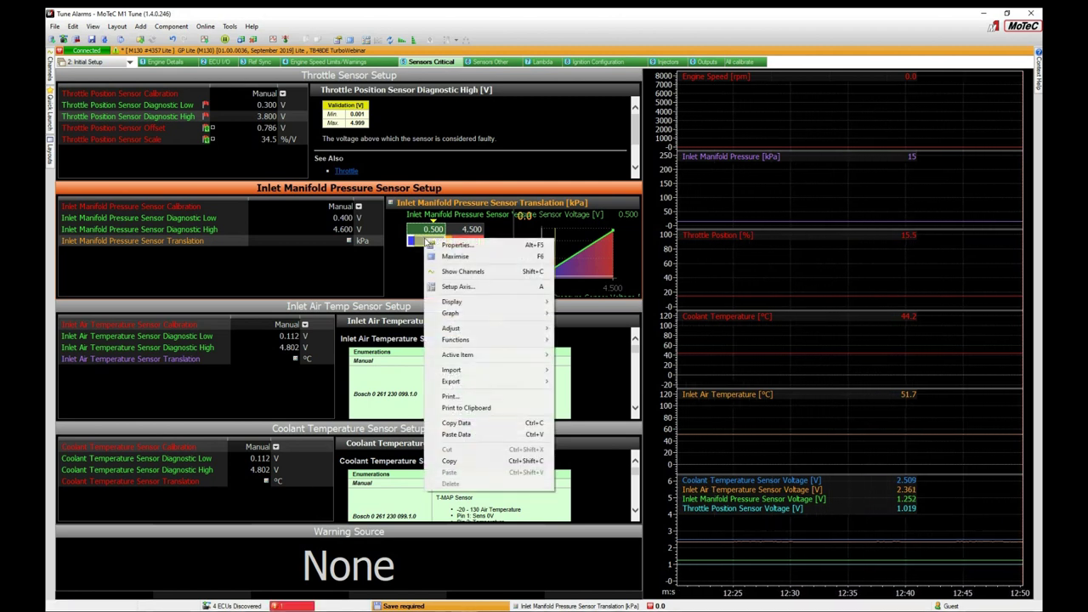
left_click(458, 288)
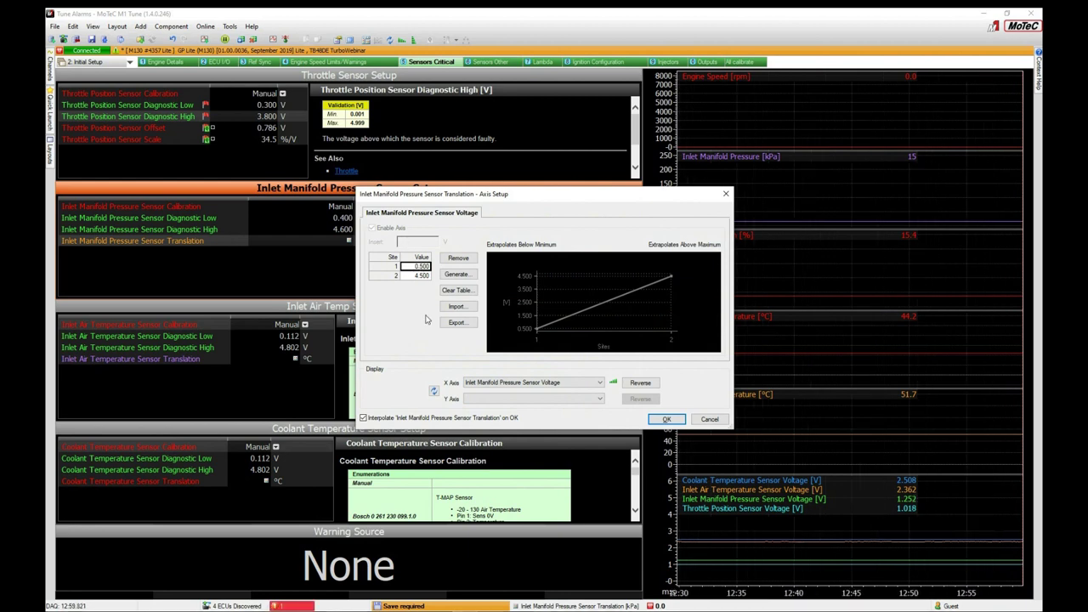
key("BackSpace")
type(".45")
key("Return")
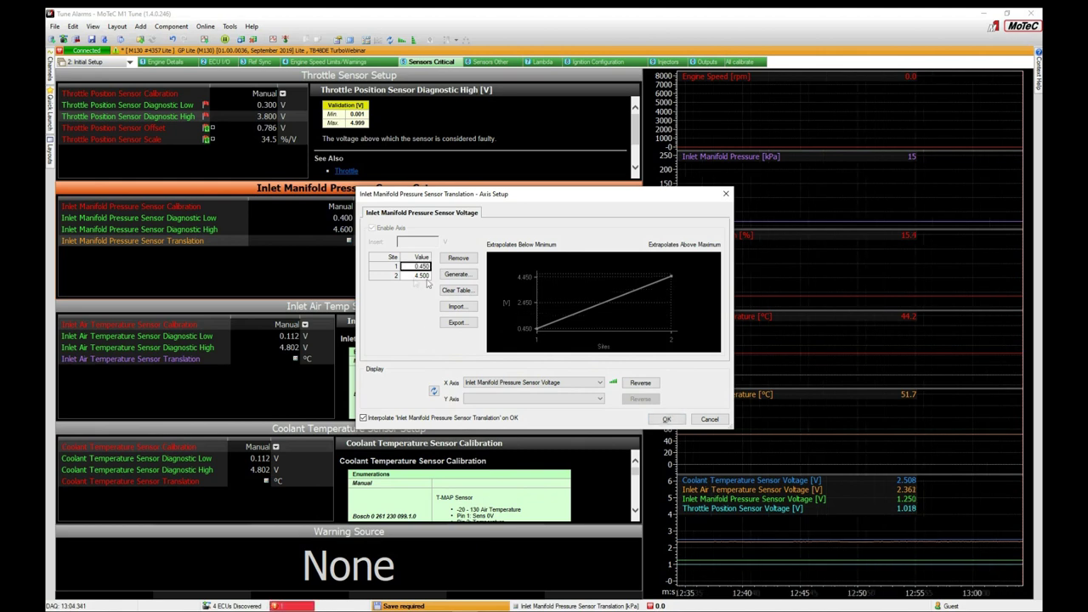
type("4.7")
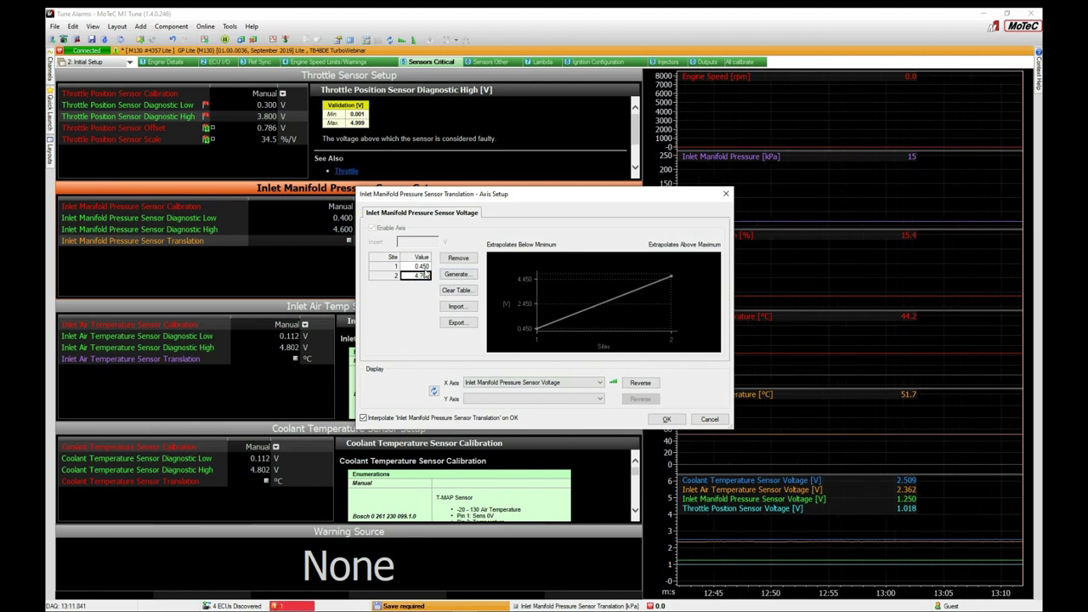
left_click(667, 419)
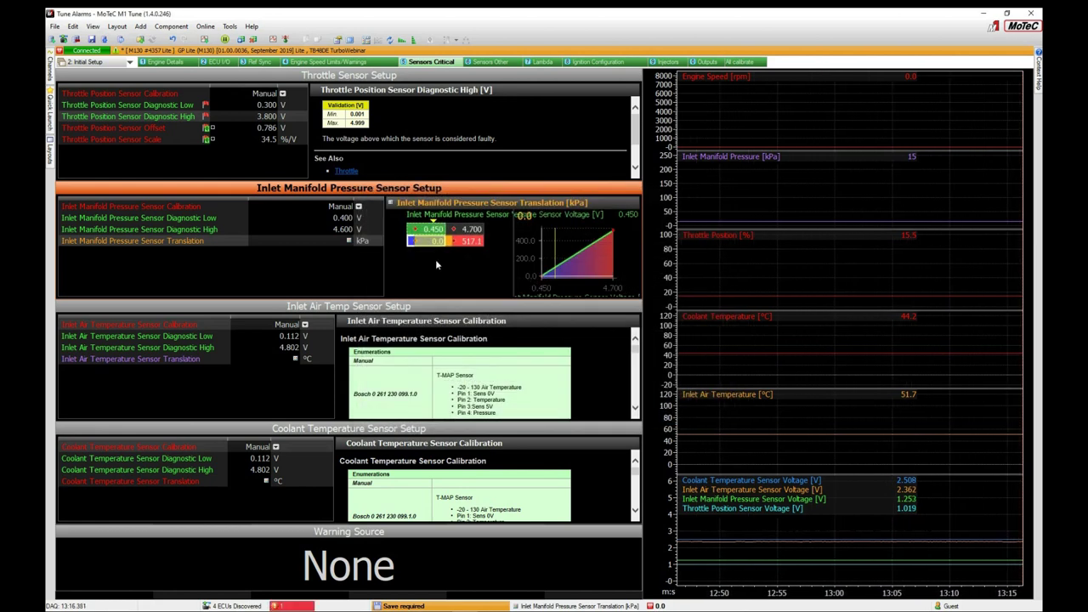
left_click(468, 243)
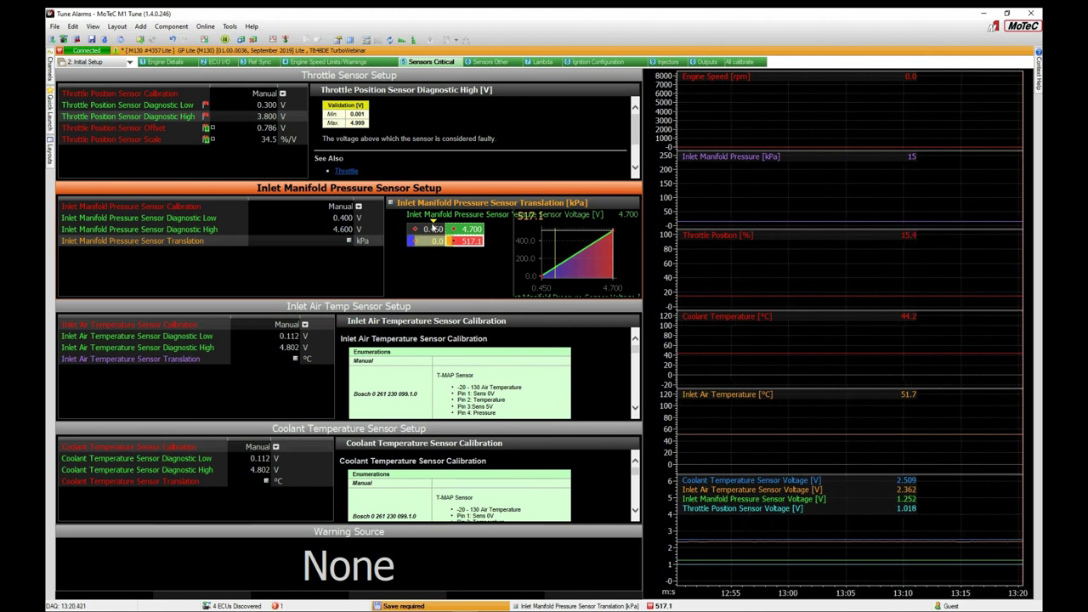
left_click(436, 241)
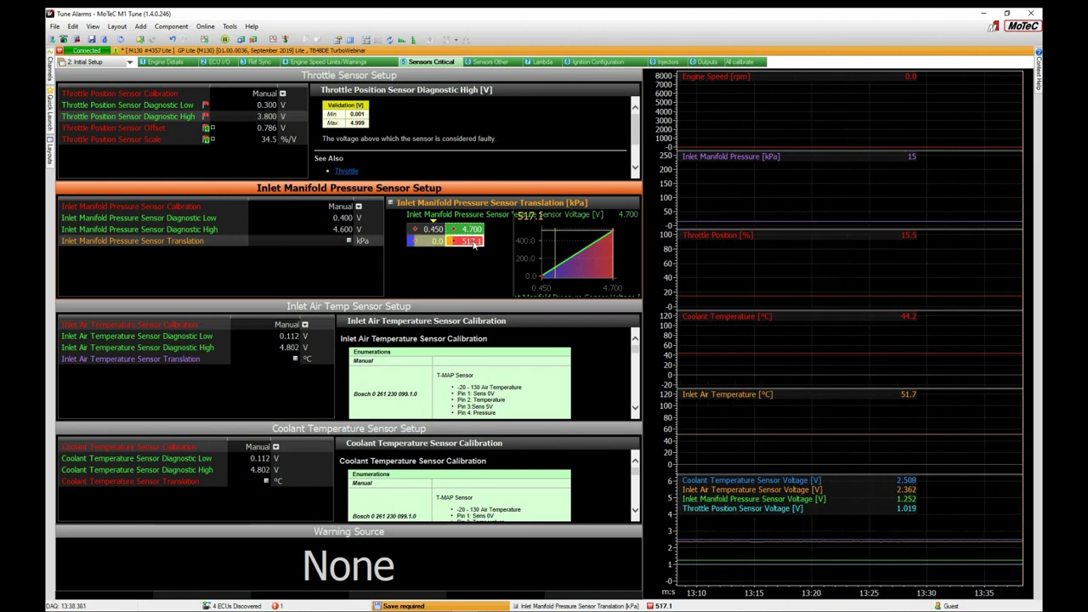
right_click(338, 238)
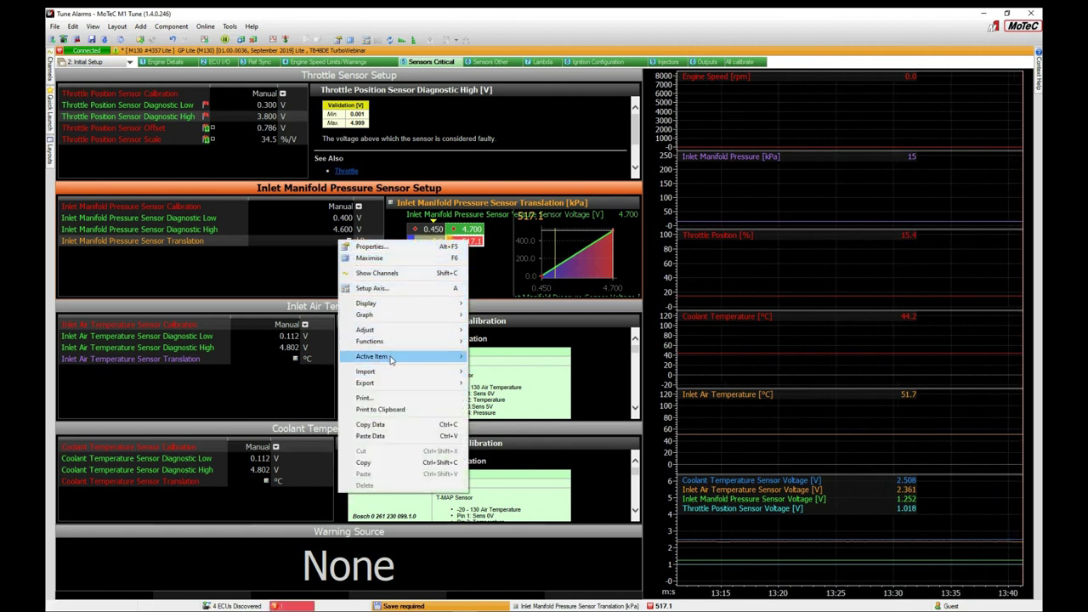
Change the manifold pressure translation unit to psi, giving 0.0–75.0 psi over 0.450–4.700 V.
mouse_move(391, 359)
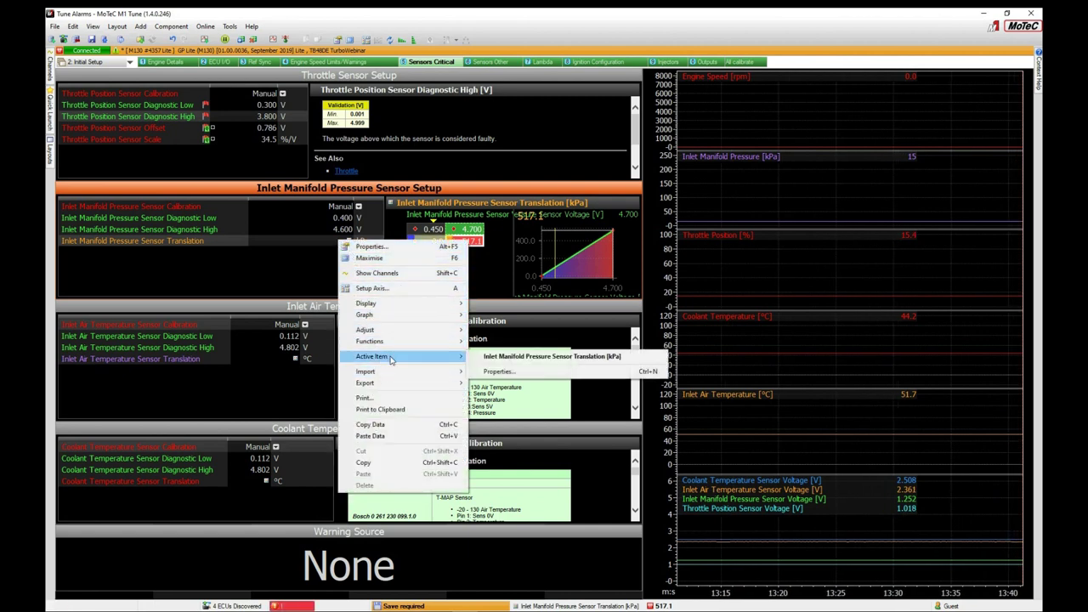
left_click(510, 373)
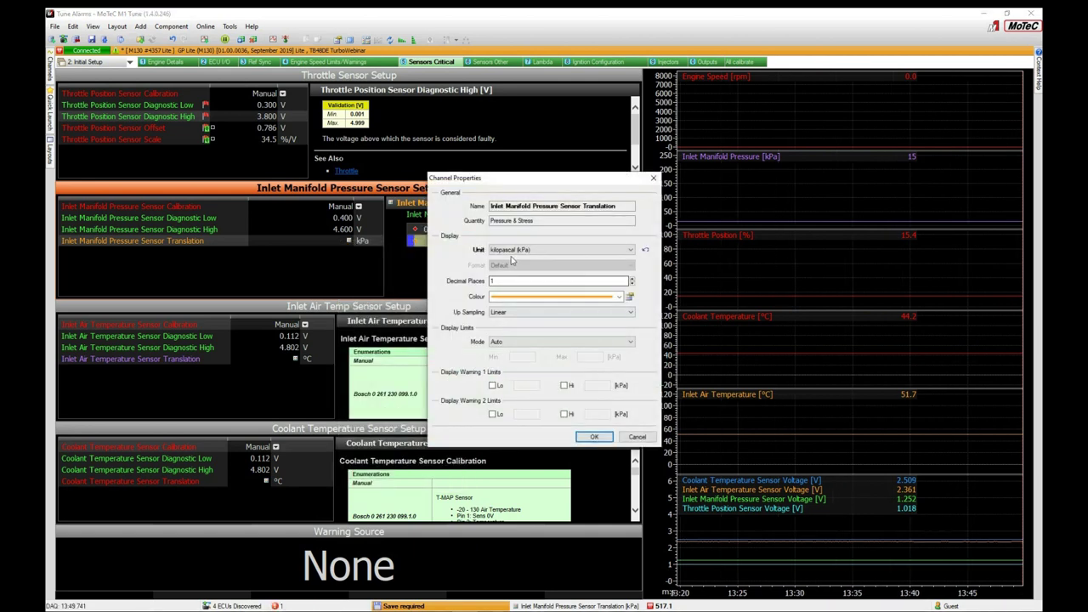
left_click(514, 250)
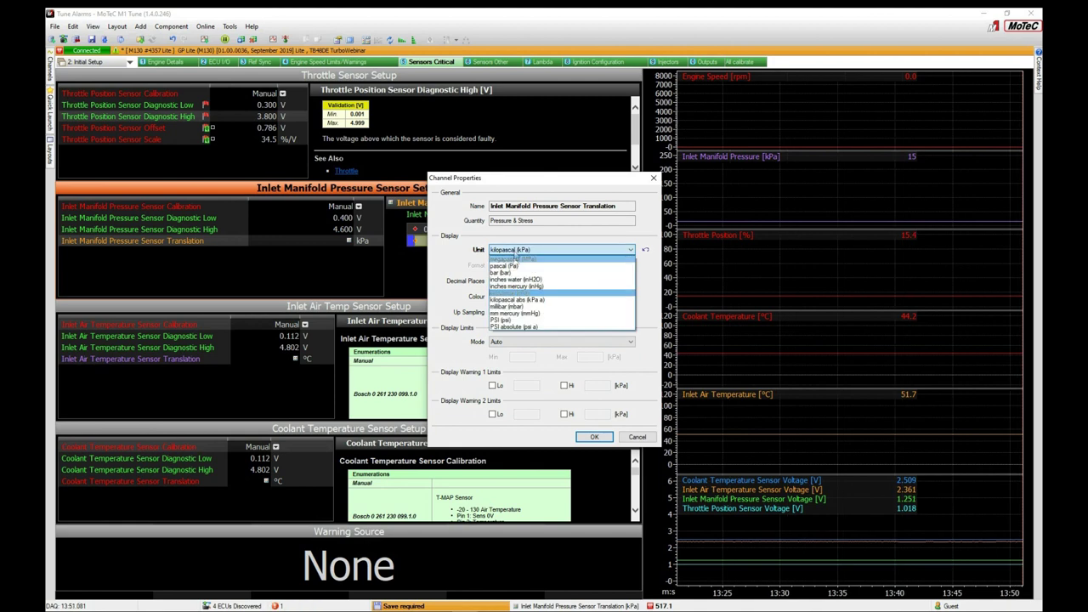
left_click(514, 320)
left_click(594, 437)
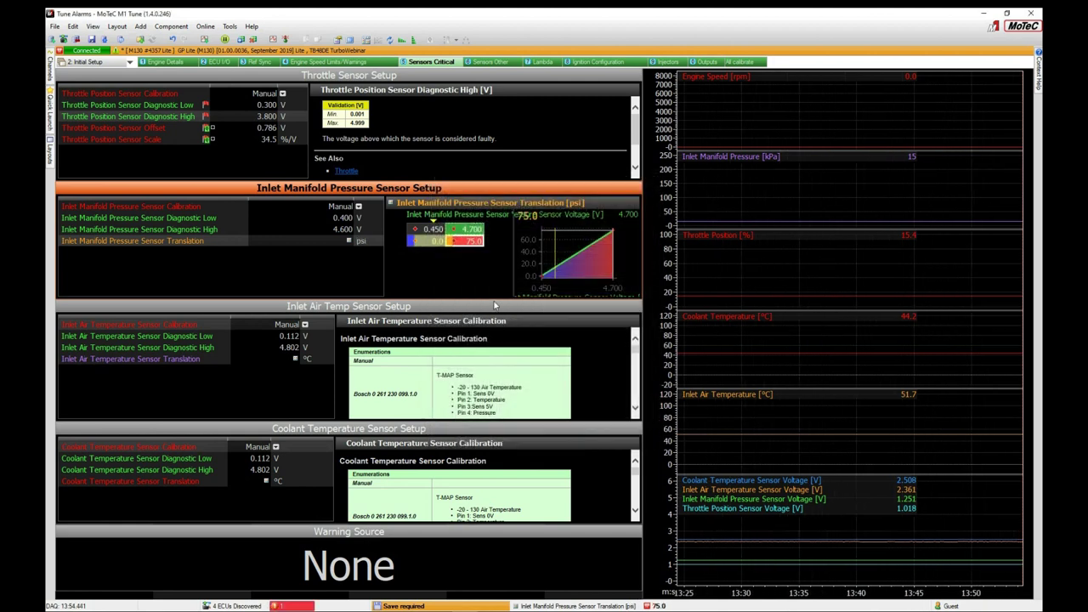
left_click(460, 243)
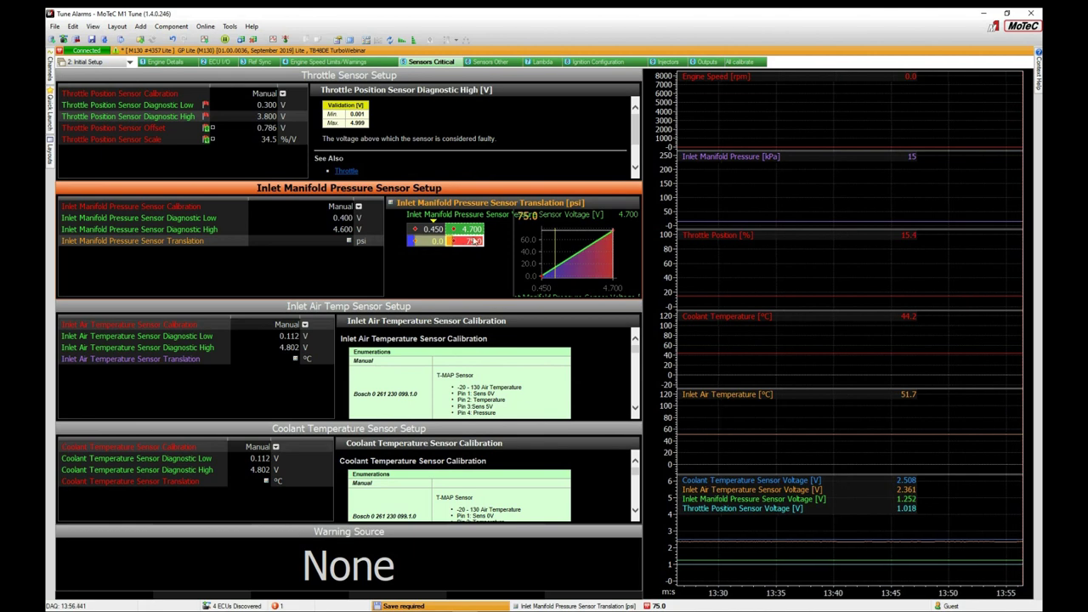
left_click(473, 229)
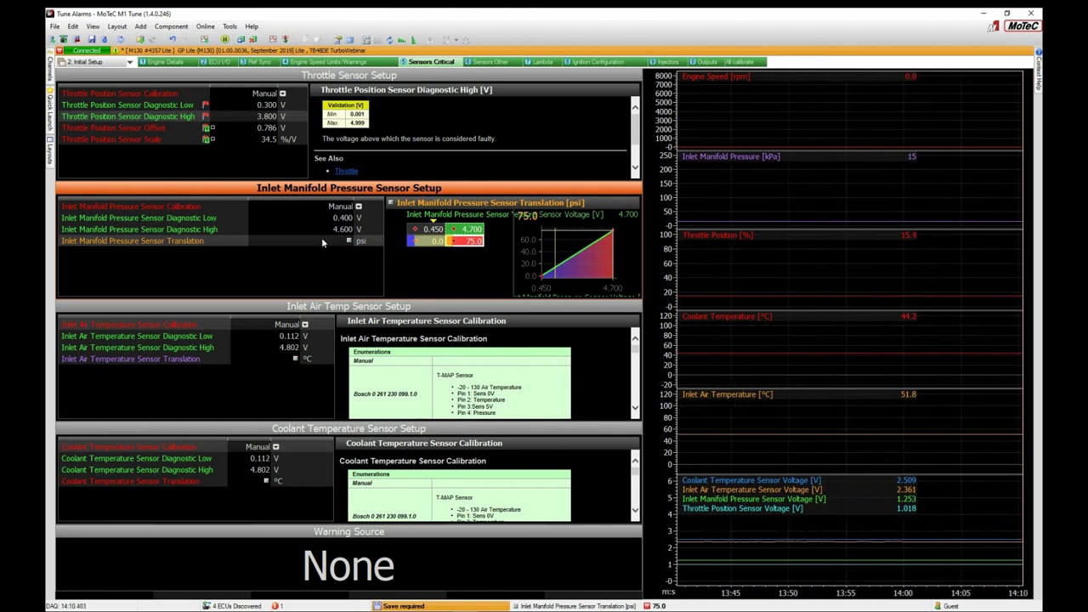
Choose the GM Delphi 1263 9899.1.0 calibration for the inlet air temperature sensor and acknowledge the reminder.
left_click(251, 362)
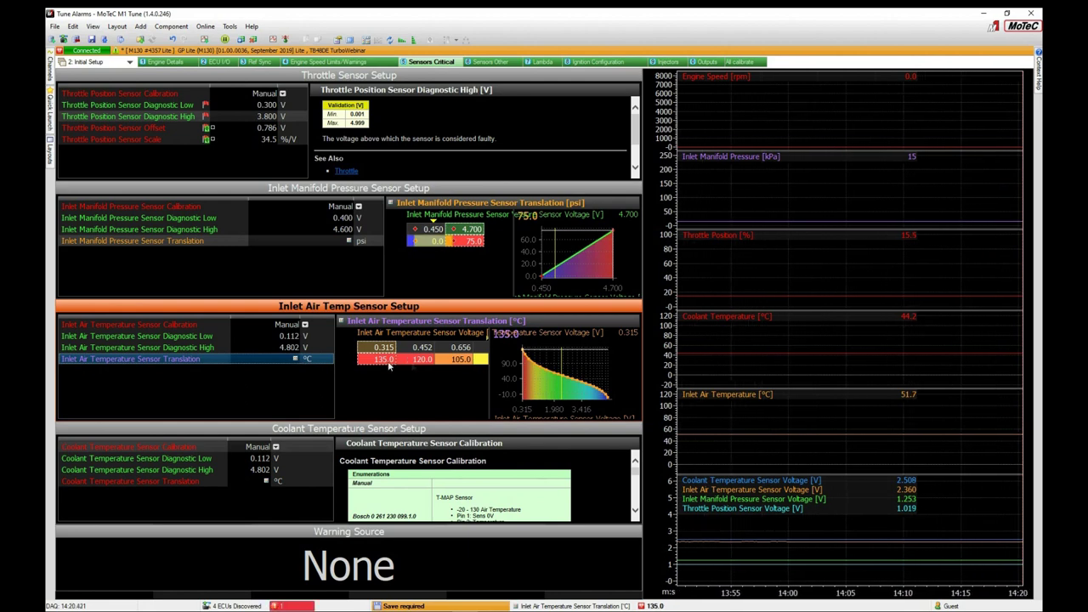
left_click(304, 326)
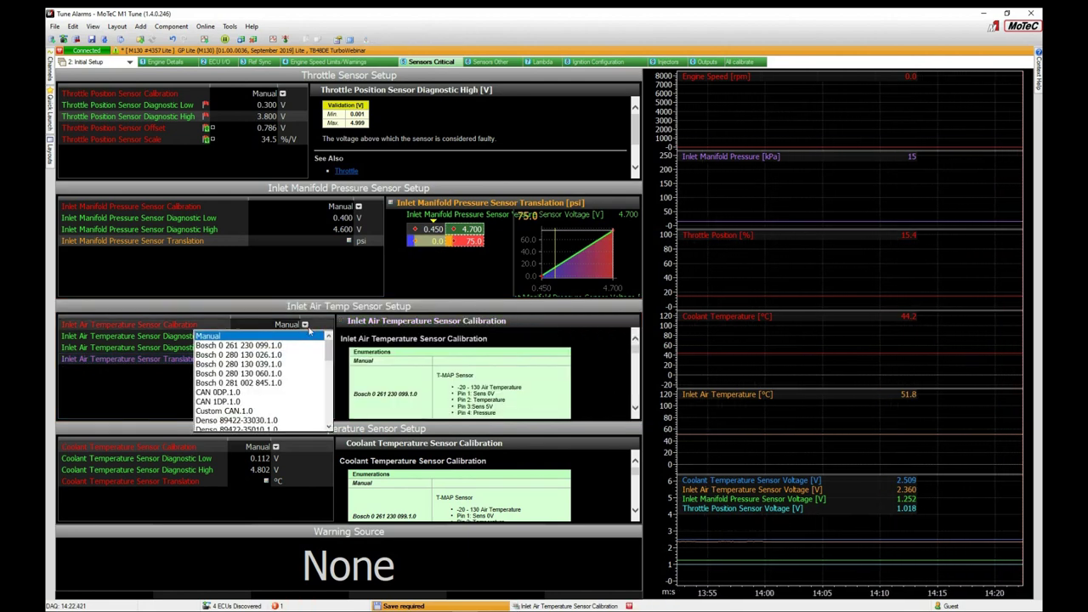
left_click_drag(330, 356, 331, 372)
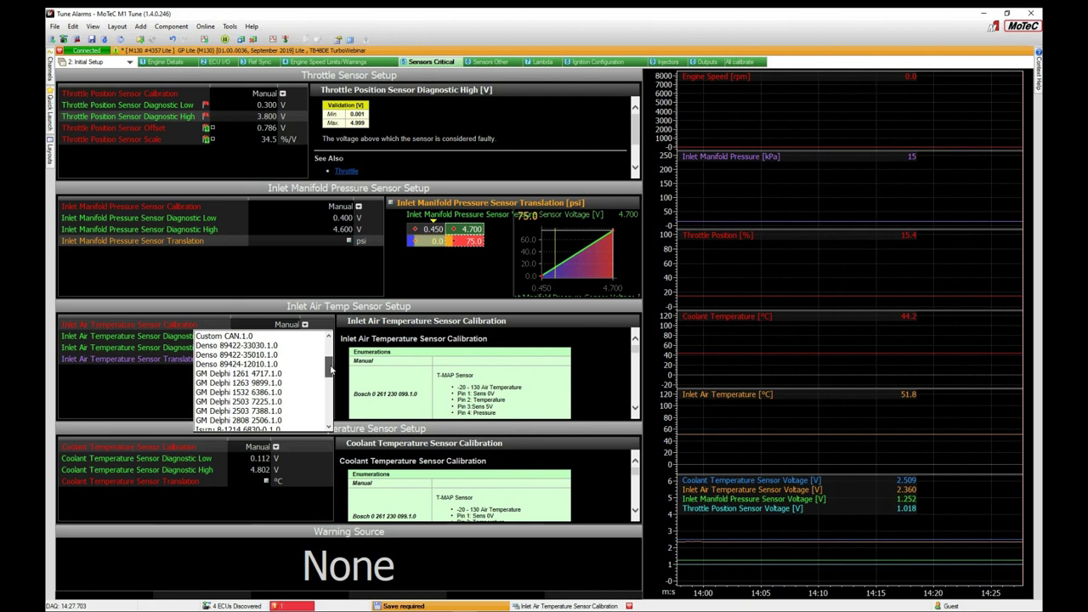
left_click(224, 382)
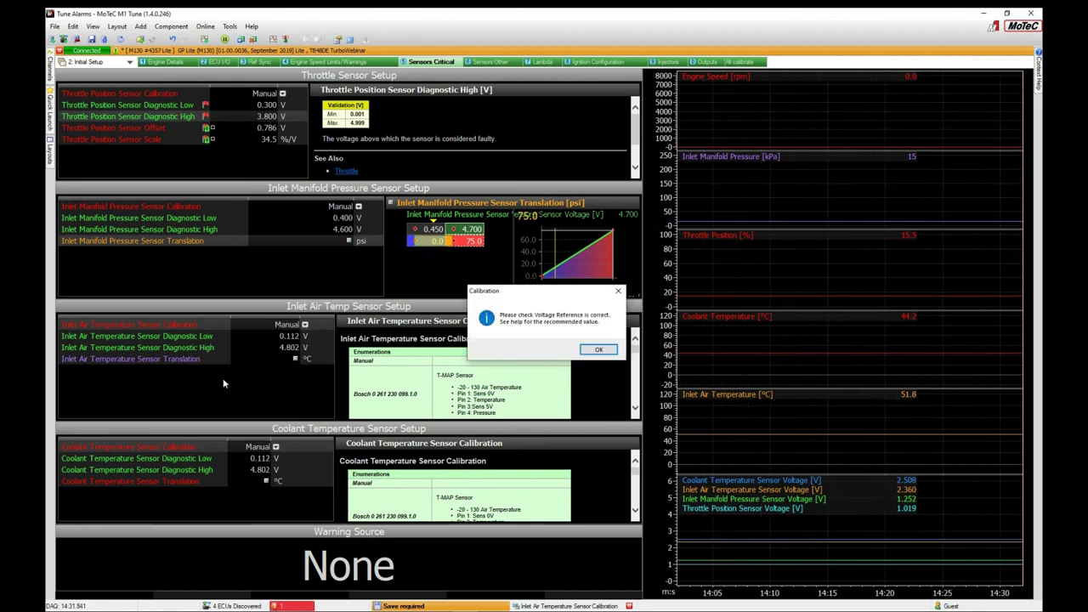
left_click(605, 351)
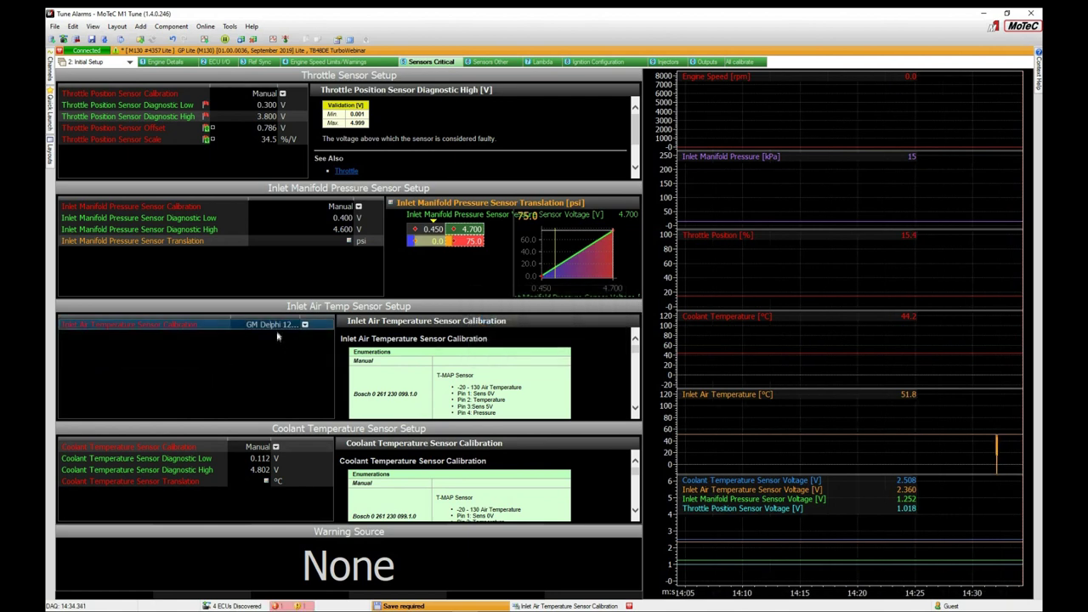
key("F1")
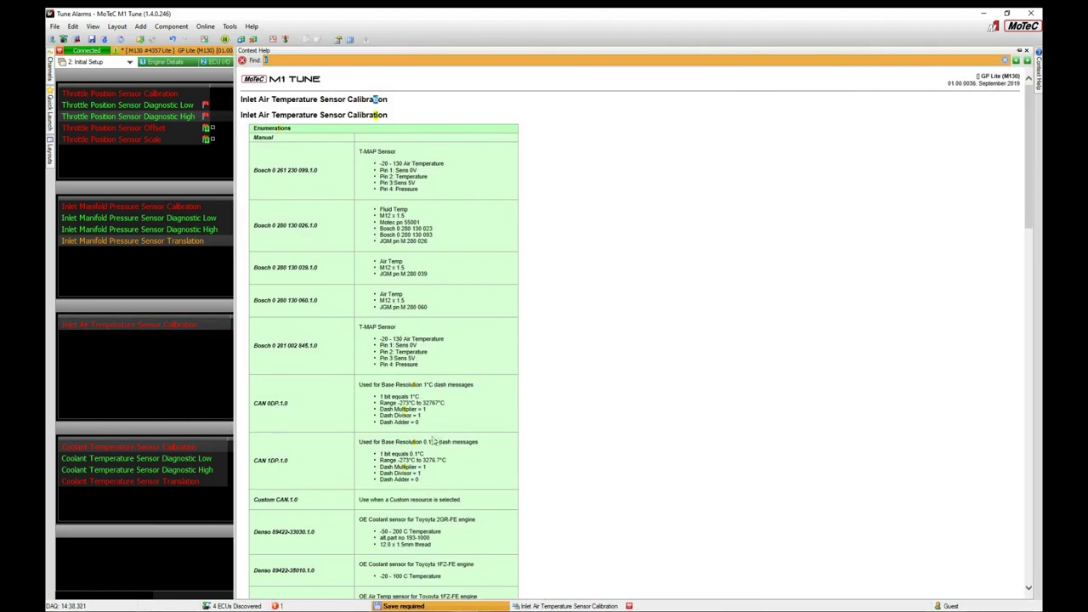
Scroll through the Context Help table of available inlet air temperature sensor calibrations.
scroll(406, 422, "down", 8)
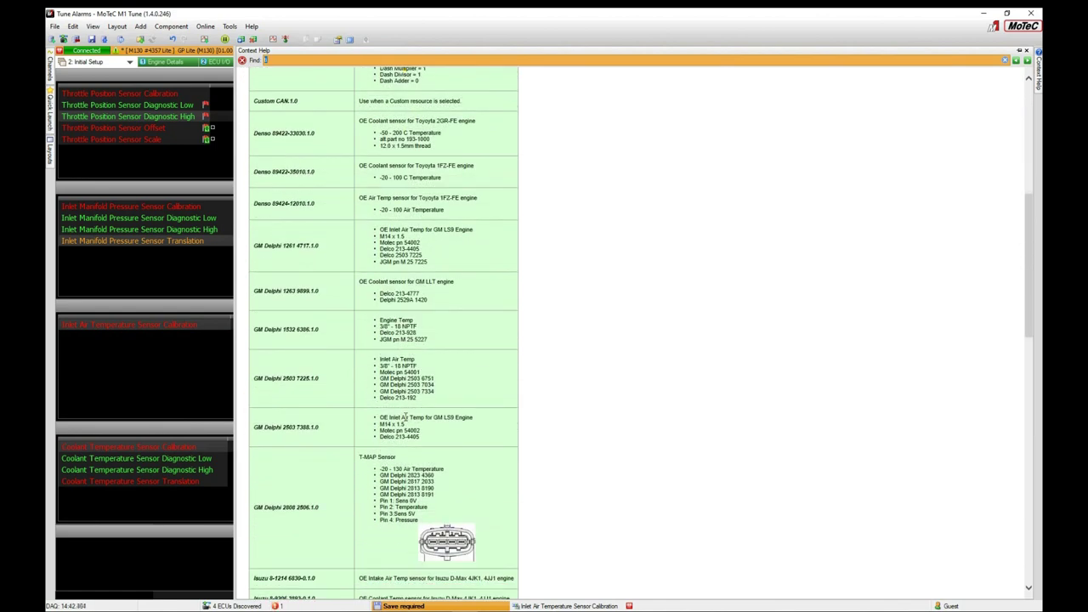
scroll(406, 417, "down", 2)
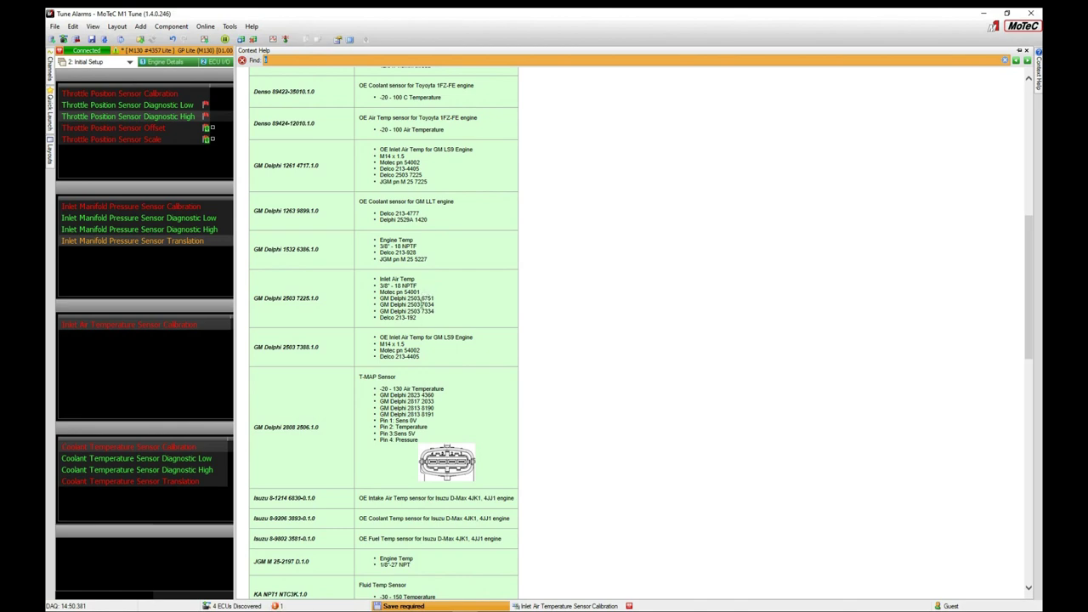
scroll(444, 348, "up", 2)
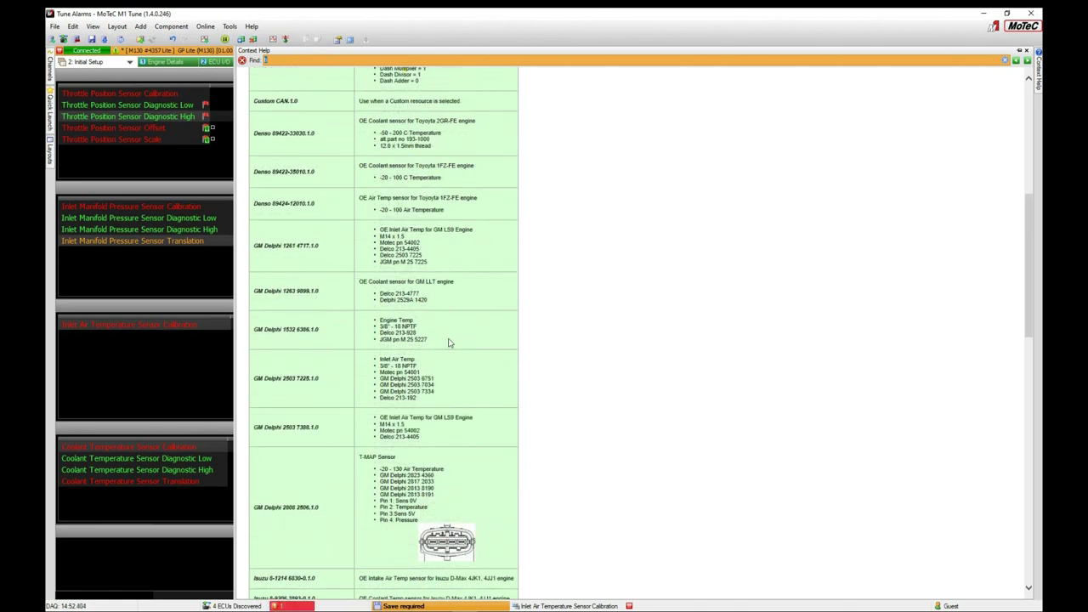
scroll(450, 342, "up", 4)
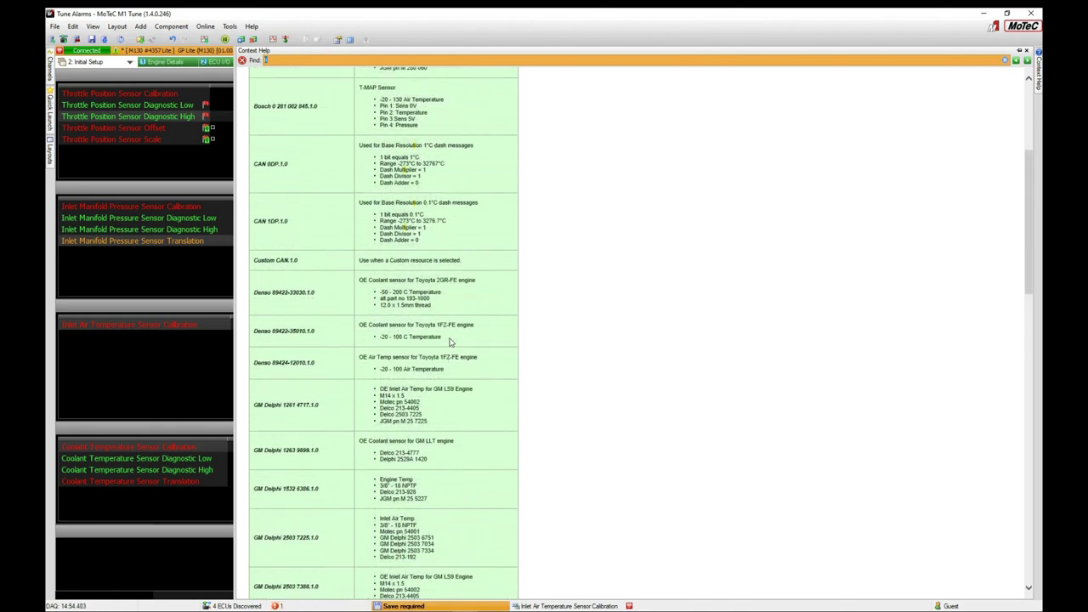
scroll(460, 342, "down", 10)
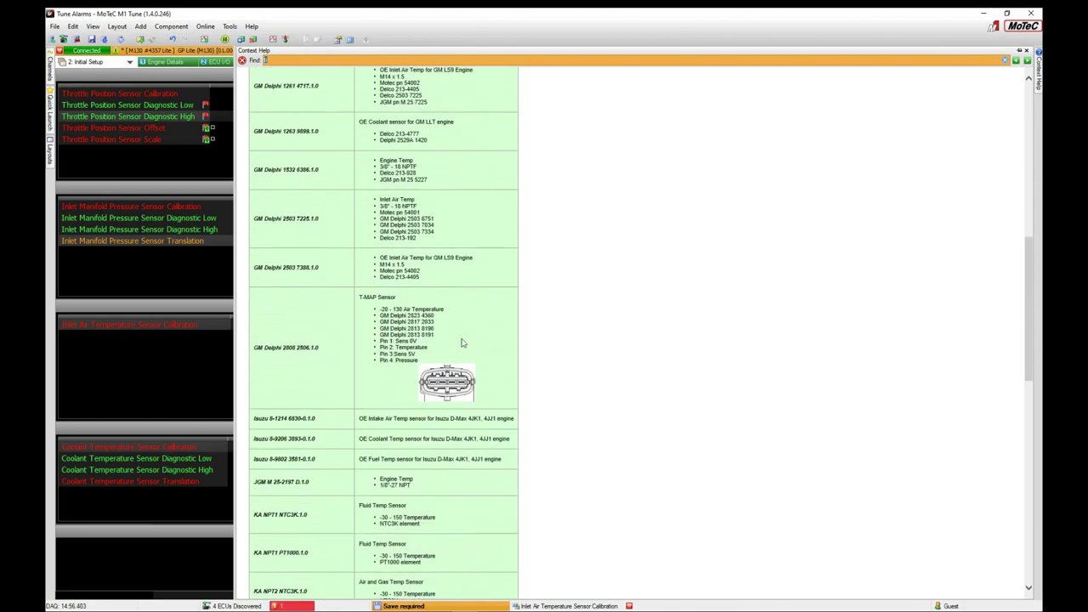
scroll(463, 342, "down", 4)
scroll(462, 340, "up", 6)
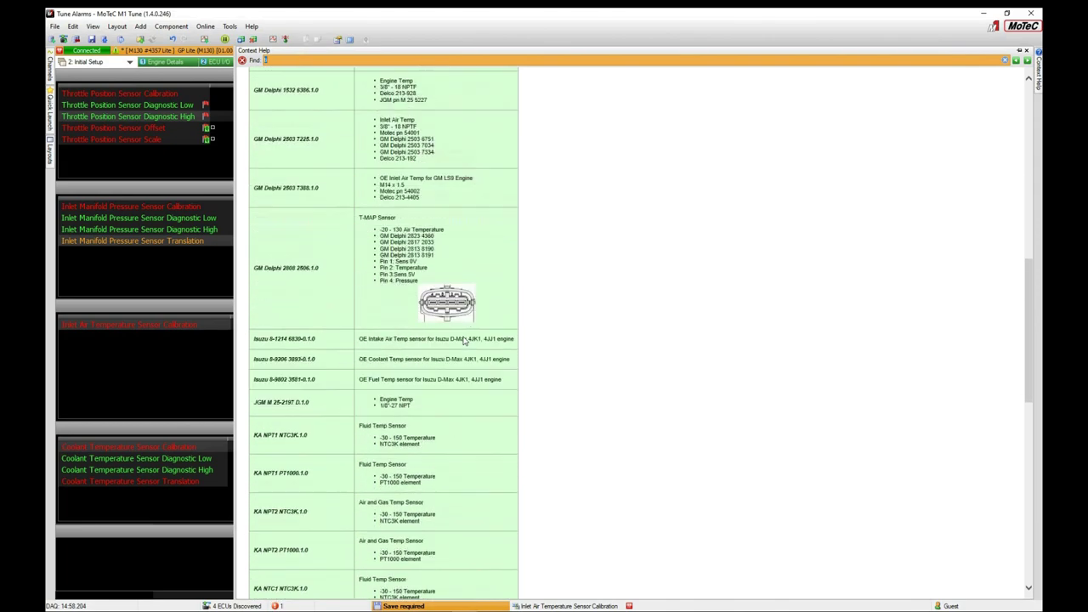